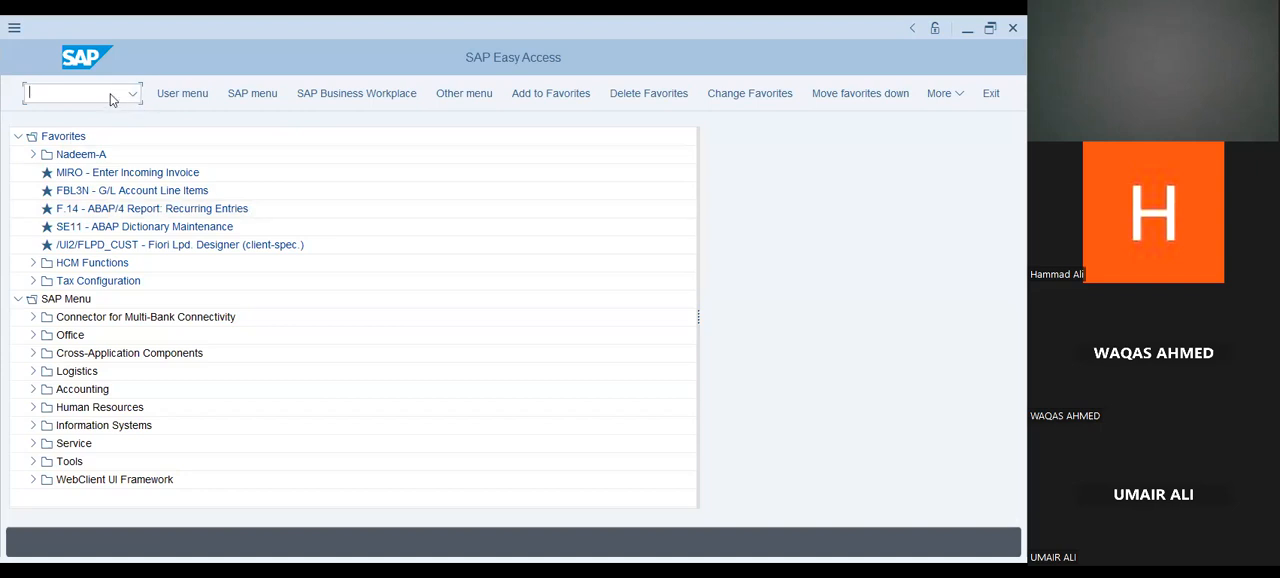
{"action": "type", "text": "ca02"}
{"action": "key", "text": "Return"}
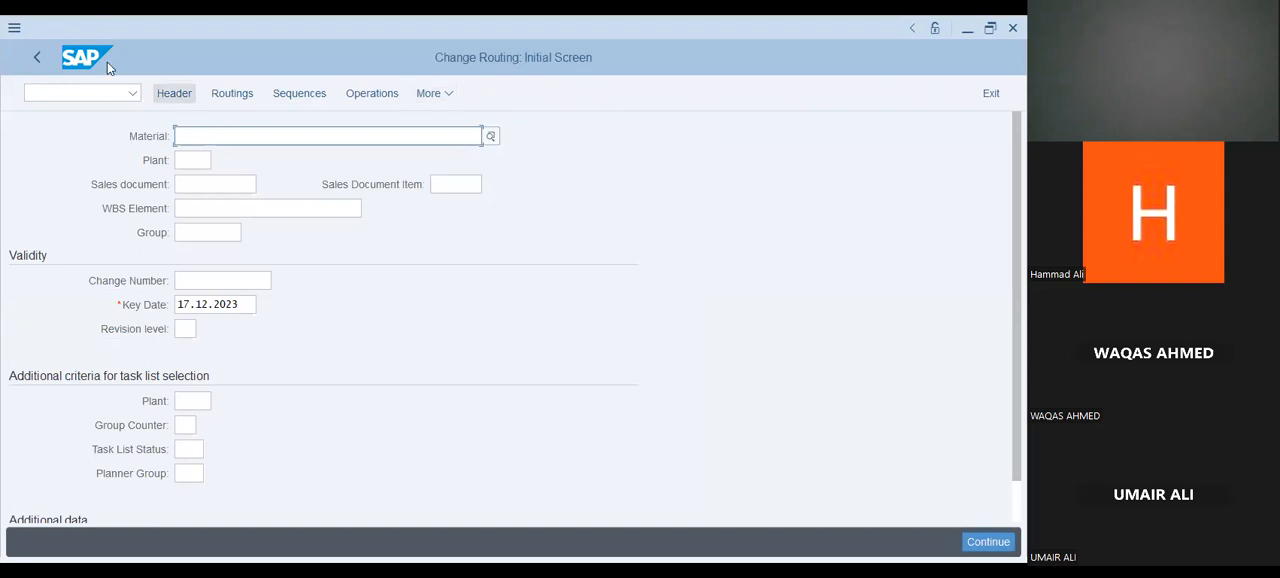
{"action": "left_click", "coordinate": [36, 58]}
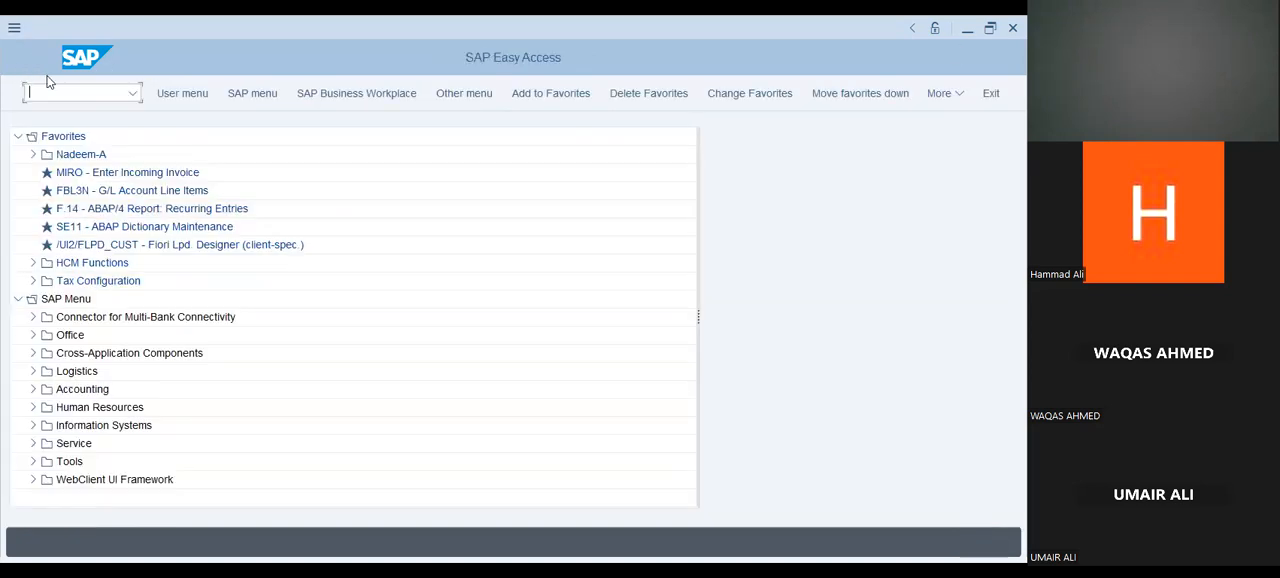
Open the Create Routing transaction at its initial screen.
{"action": "type", "text": "ca"}
{"action": "type", "text": "03"}
{"action": "key", "text": "Return"}
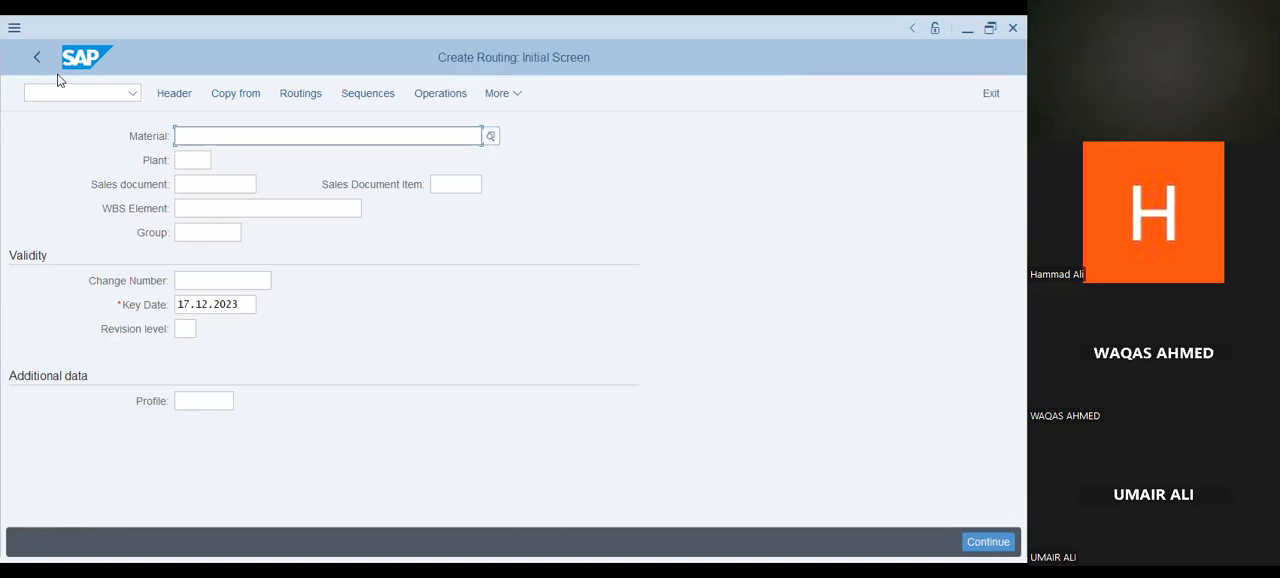
Try to find the routing's material by searching for the material description "fg hmd".
{"action": "left_click", "coordinate": [265, 140]}
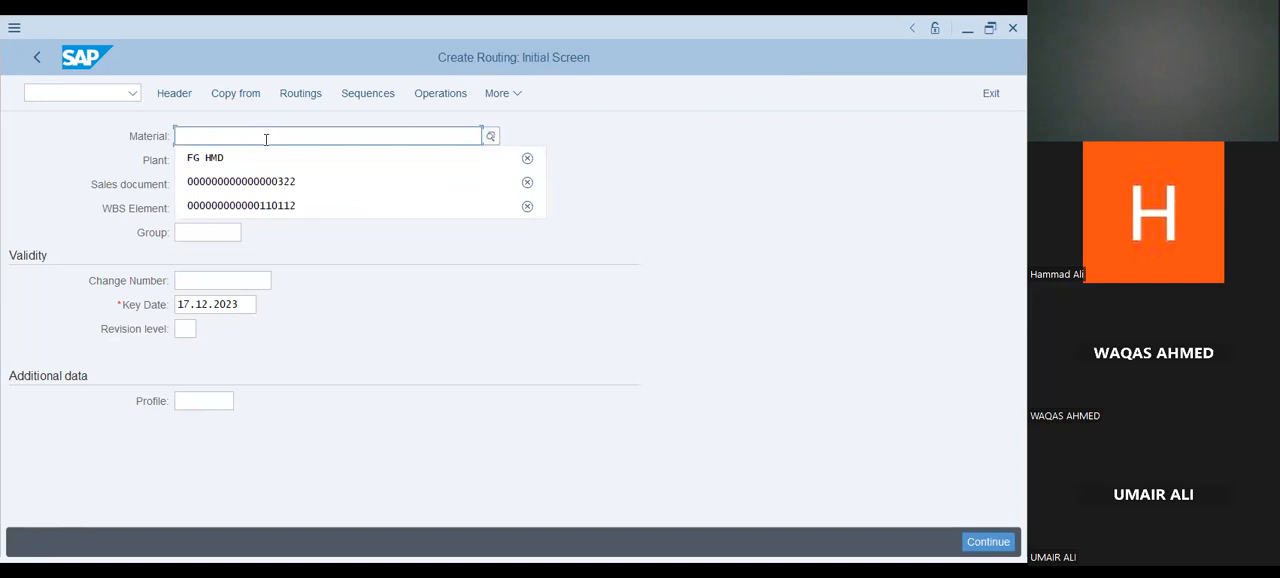
{"action": "left_click", "coordinate": [489, 137]}
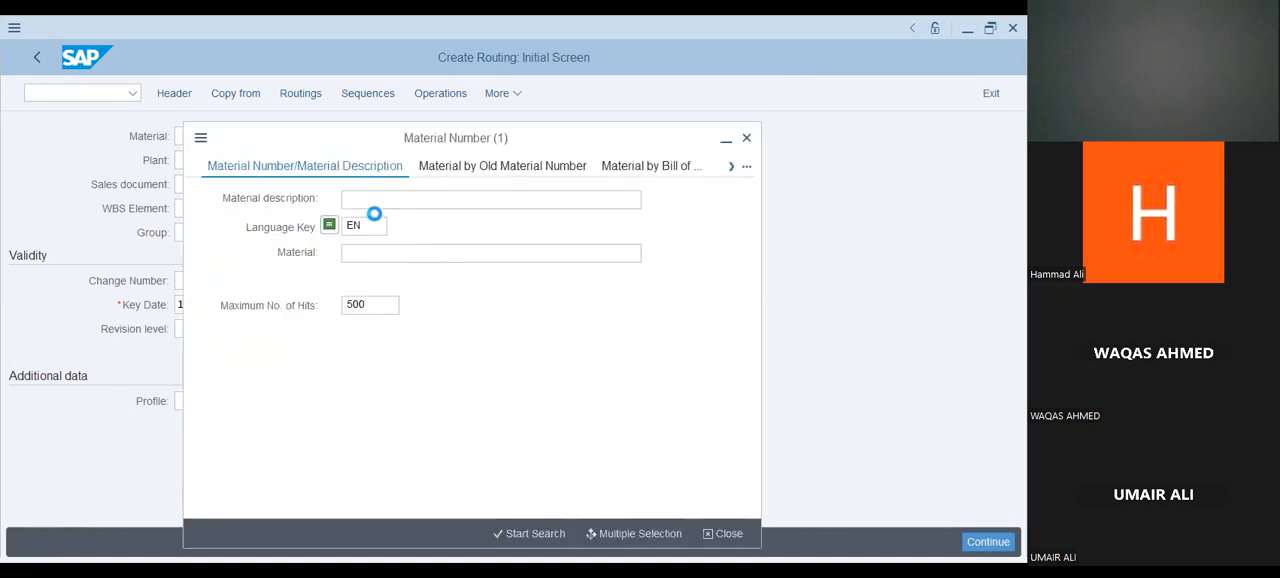
{"action": "left_click", "coordinate": [377, 201]}
{"action": "type", "text": "fg m"}
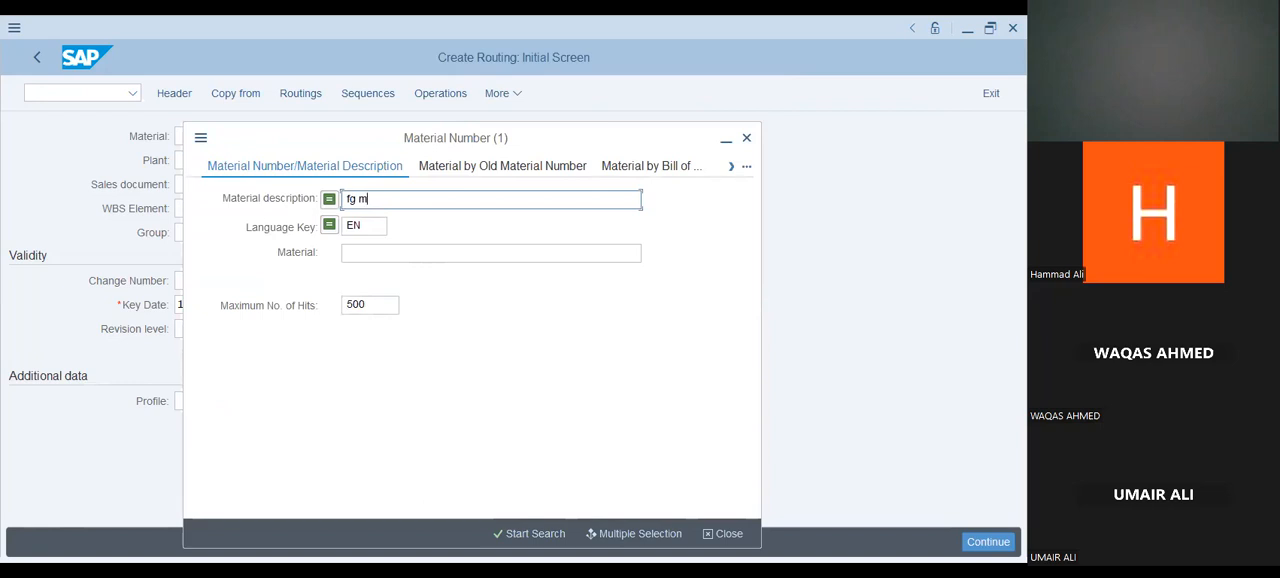
{"action": "key", "text": "BackSpace"}
{"action": "type", "text": "hmd"}
{"action": "key", "text": "Return"}
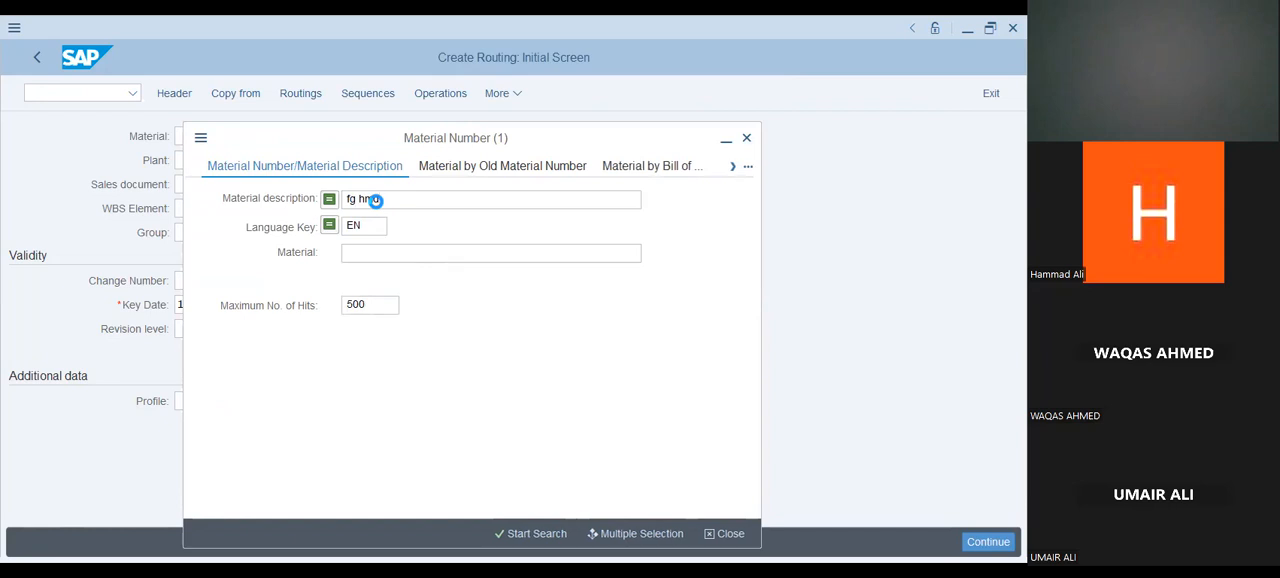
{"action": "left_click", "coordinate": [537, 534]}
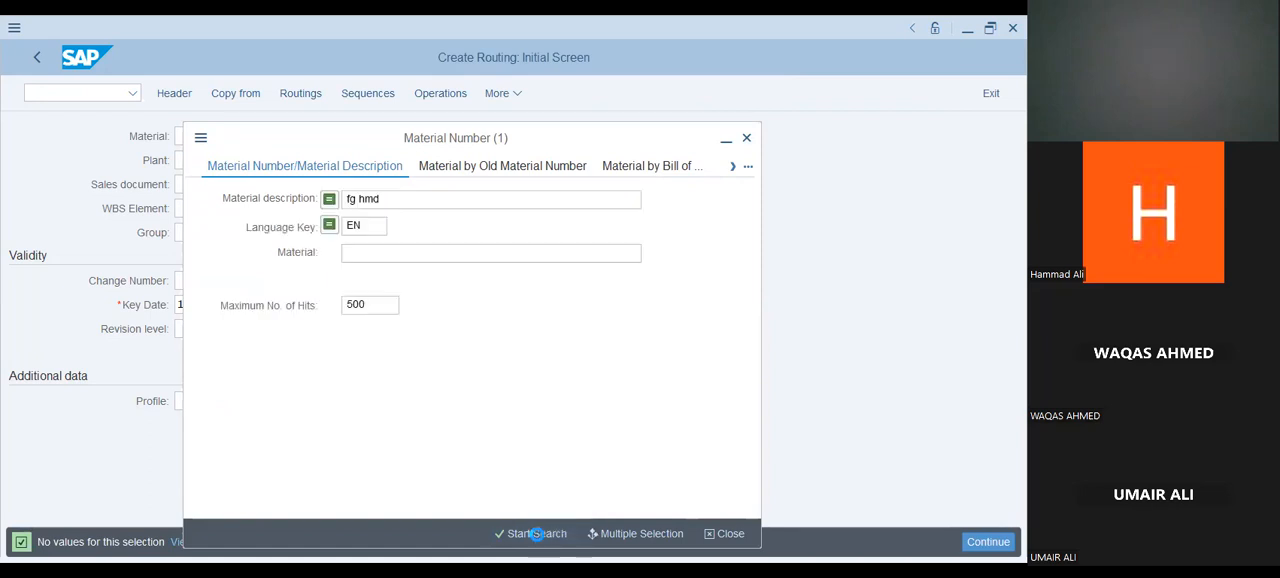
{"action": "left_click", "coordinate": [731, 537]}
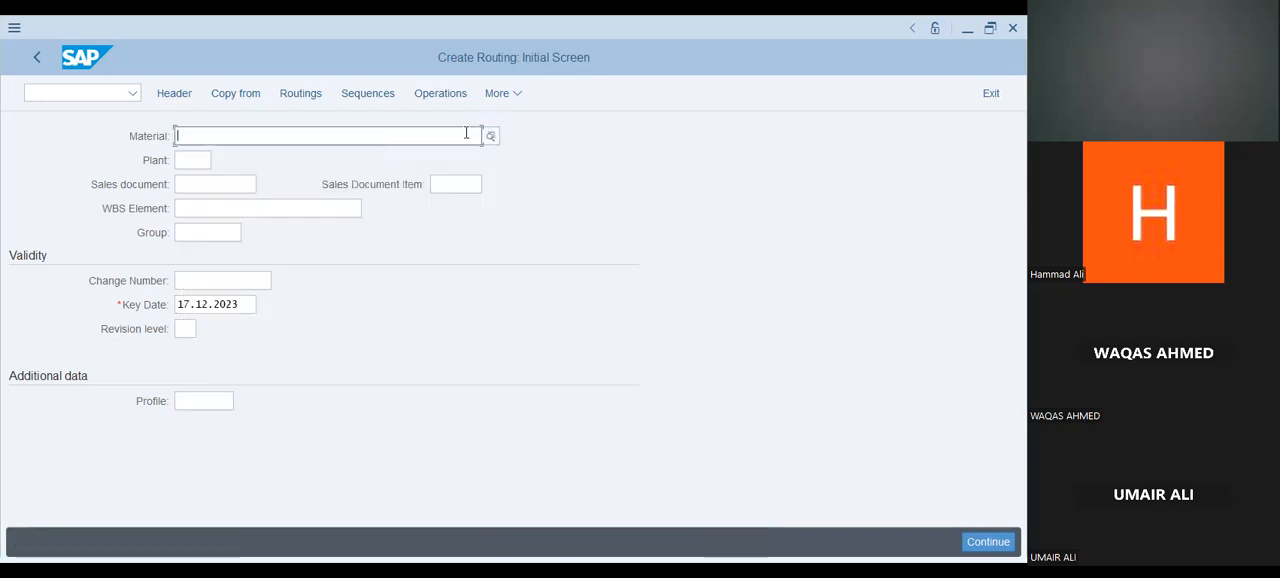
Enter material FG HMD and plant 2022 for the new routing and continue to the header details.
{"action": "left_click", "coordinate": [466, 133]}
{"action": "left_click", "coordinate": [403, 157]}
{"action": "left_click", "coordinate": [185, 159]}
{"action": "key", "text": "space"}
{"action": "left_click", "coordinate": [184, 161]}
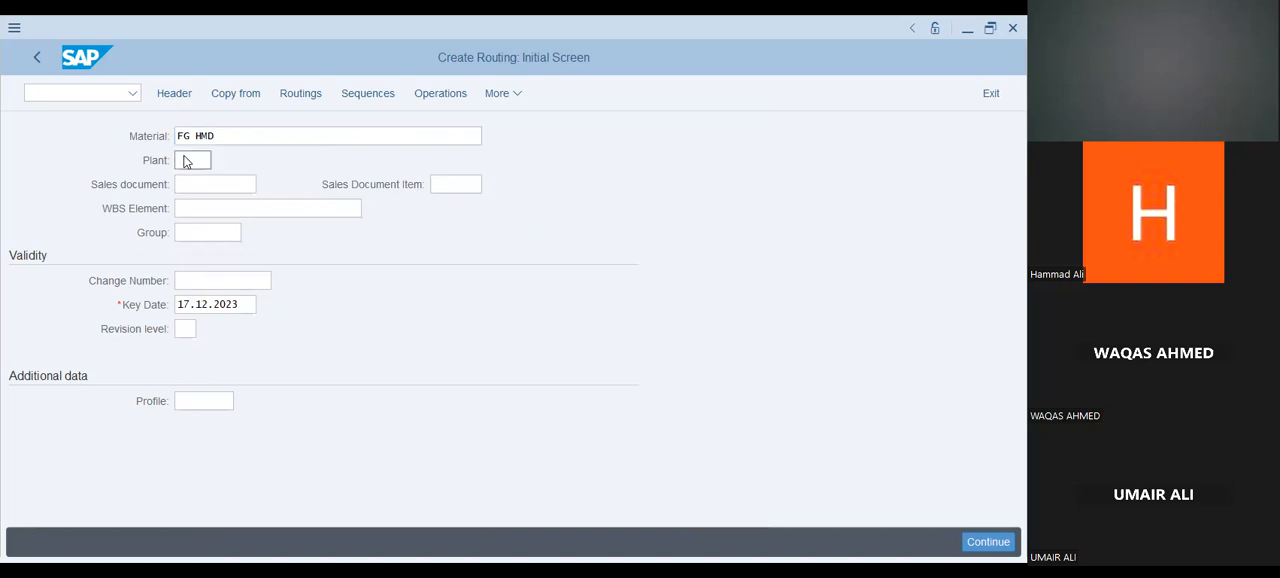
{"action": "key", "text": "Return"}
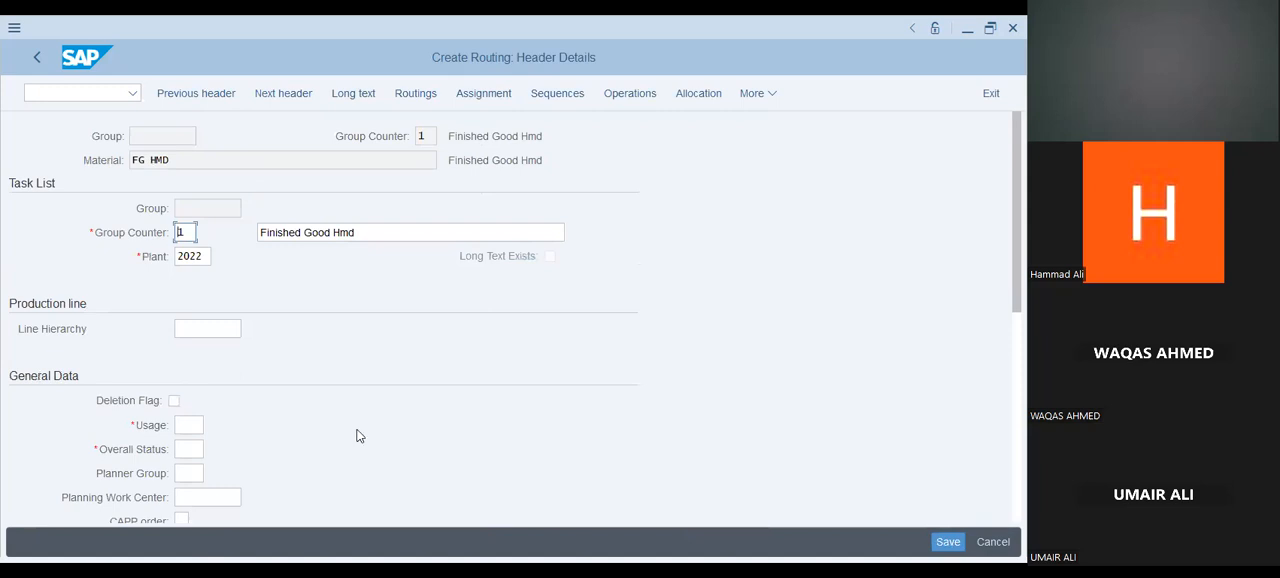
Set the routing's task list usage to 1 (Production) from its list of possible values.
{"action": "left_click", "coordinate": [190, 433]}
{"action": "left_click", "coordinate": [210, 430]}
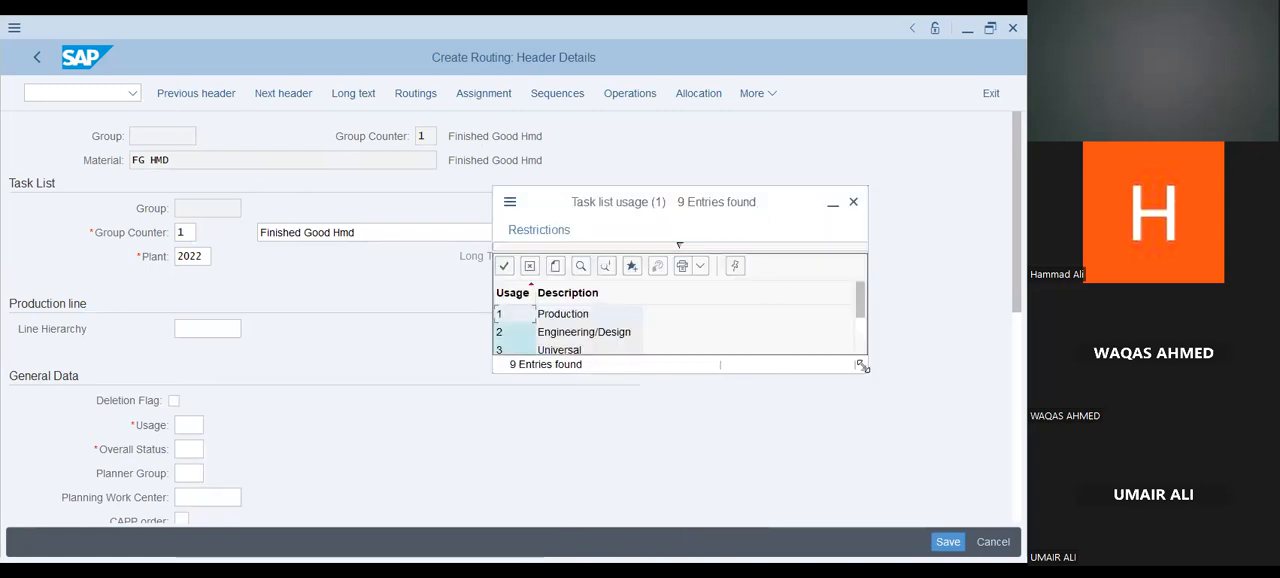
{"action": "left_click_drag", "start_coordinate": [862, 366], "coordinate": [898, 495]}
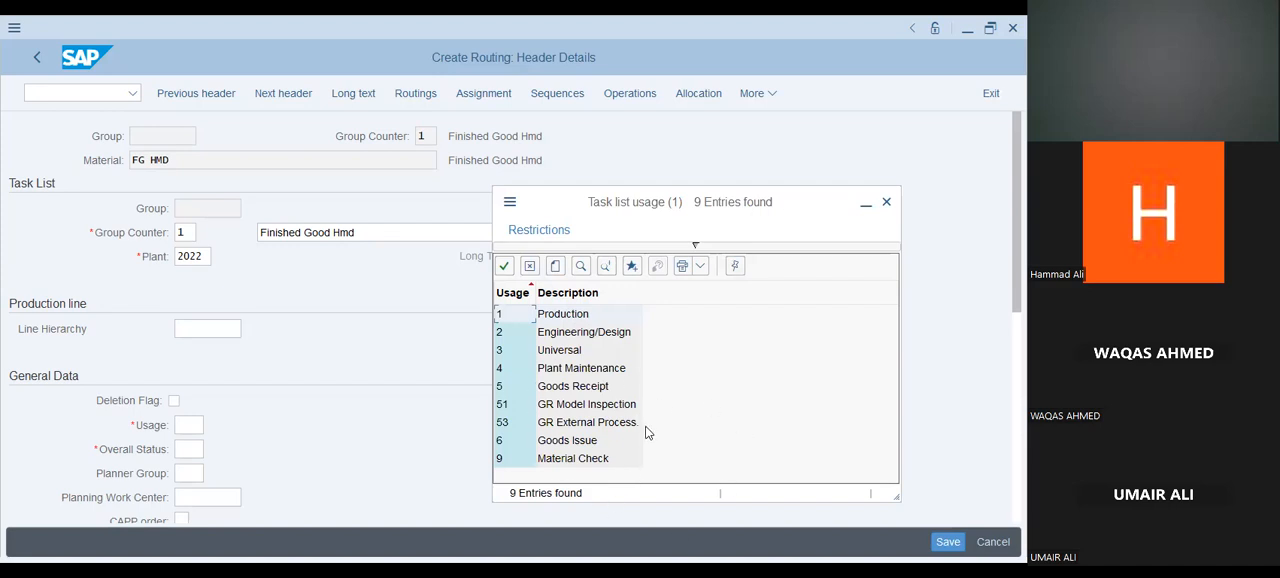
{"action": "double_click", "coordinate": [572, 316]}
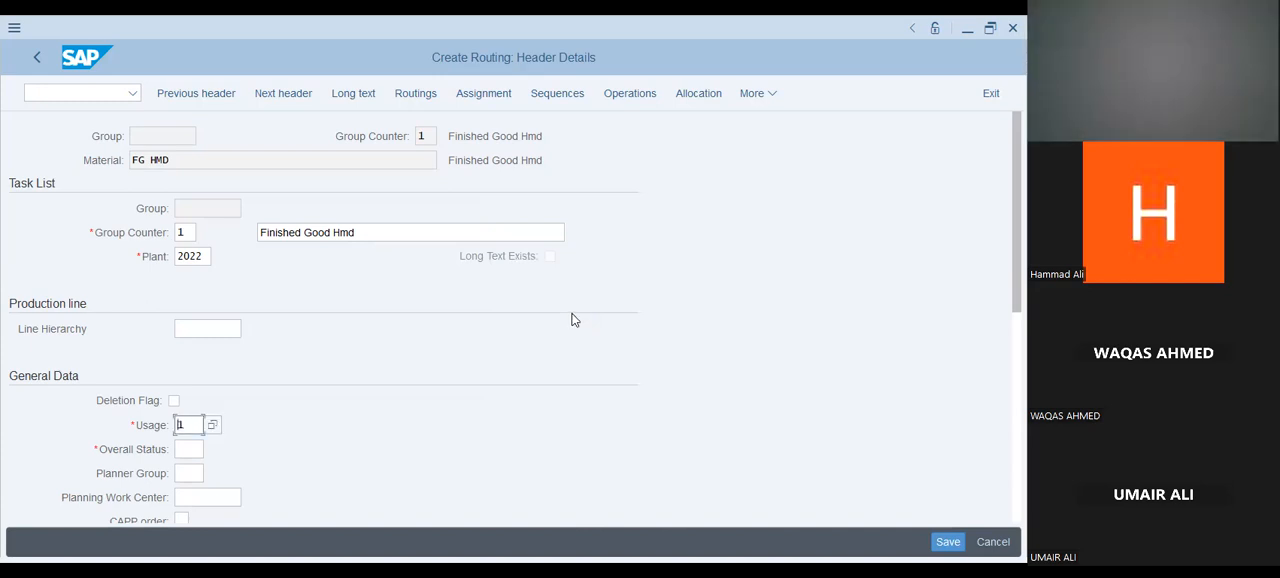
Set the routing's overall status to 1 from its list of possible statuses.
{"action": "left_click", "coordinate": [189, 452]}
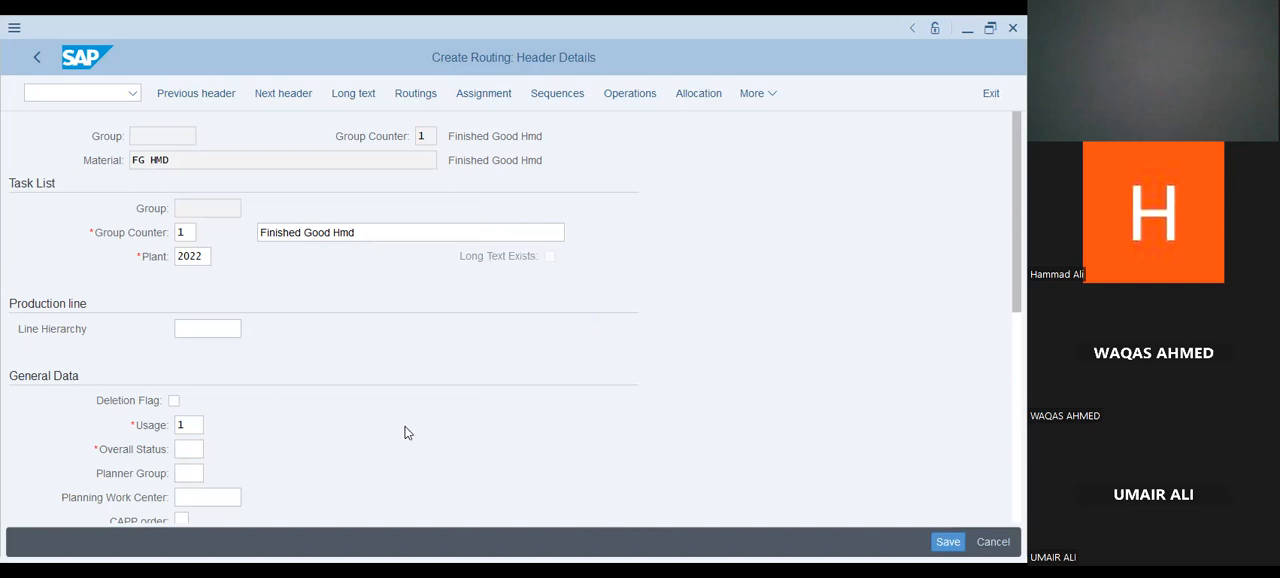
{"action": "key", "text": "F4"}
{"action": "left_click_drag", "start_coordinate": [490, 387], "coordinate": [629, 180]}
{"action": "scroll", "coordinate": [603, 325], "scroll_direction": "down", "scroll_amount": 2}
{"action": "scroll", "coordinate": [603, 325], "scroll_direction": "up", "scroll_amount": 1}
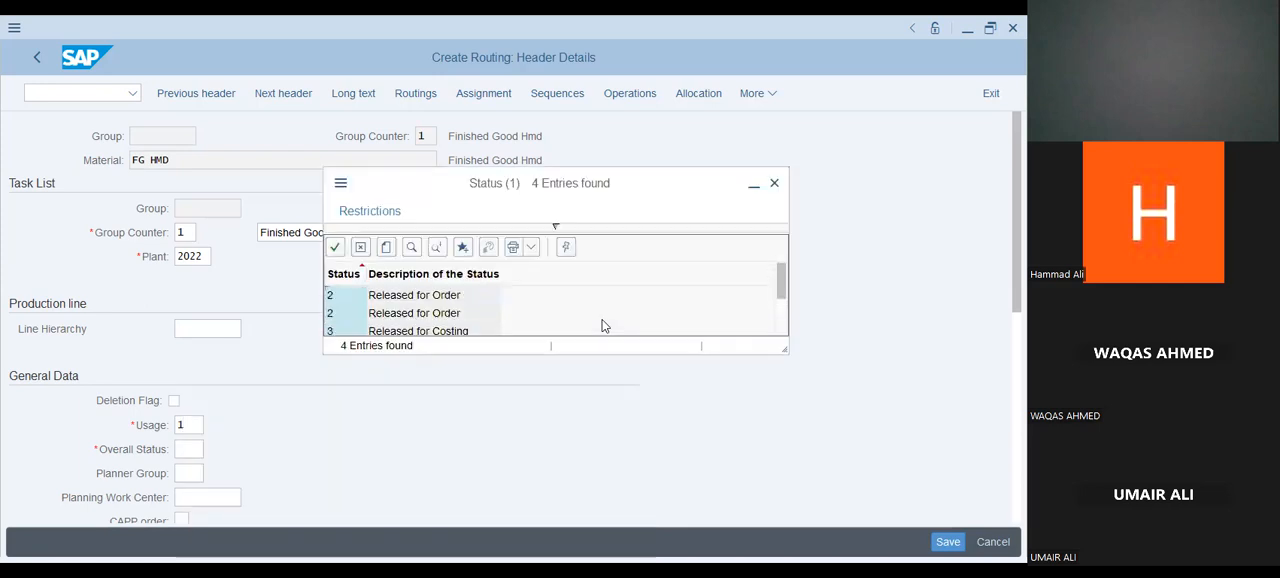
{"action": "scroll", "coordinate": [603, 325], "scroll_direction": "up", "scroll_amount": 1}
{"action": "left_click", "coordinate": [451, 295]}
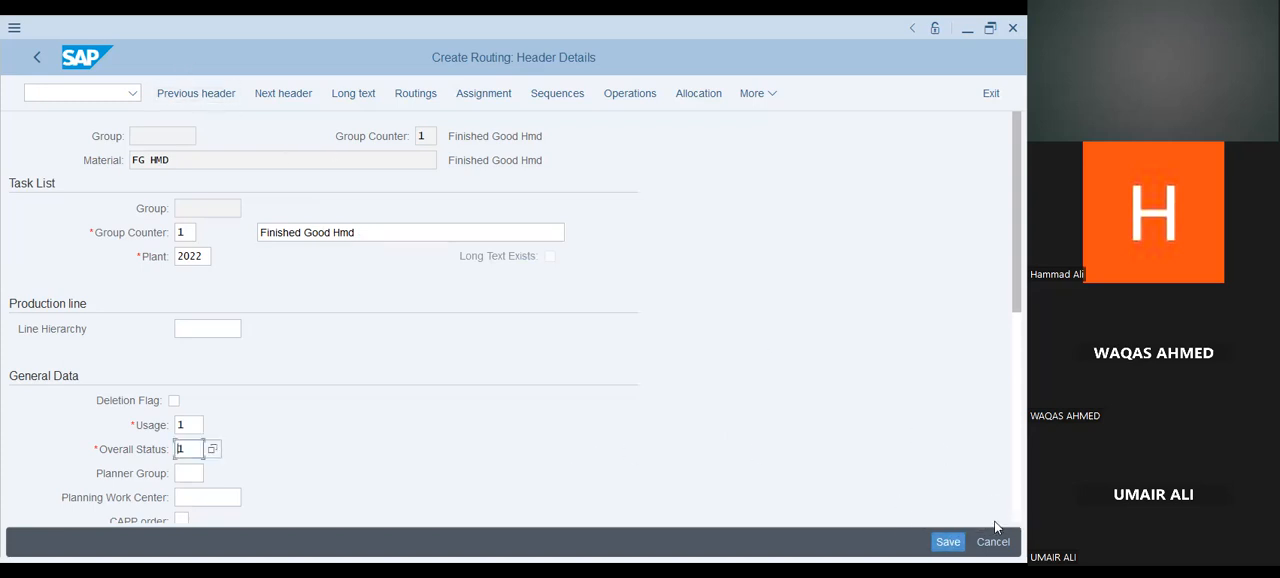
Open the value search for the planning work center and search plant 2022 by work center category "hmd".
{"action": "scroll", "coordinate": [700, 440], "scroll_direction": "down", "scroll_amount": 3}
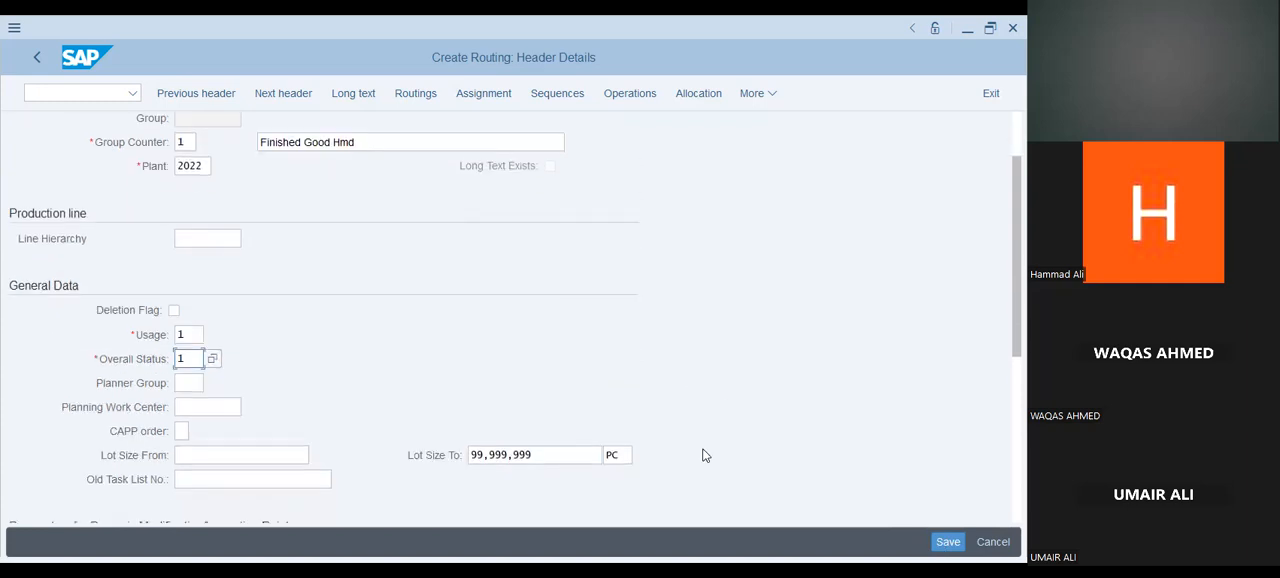
{"action": "scroll", "coordinate": [705, 455], "scroll_direction": "down", "scroll_amount": 1}
{"action": "left_click", "coordinate": [257, 375]}
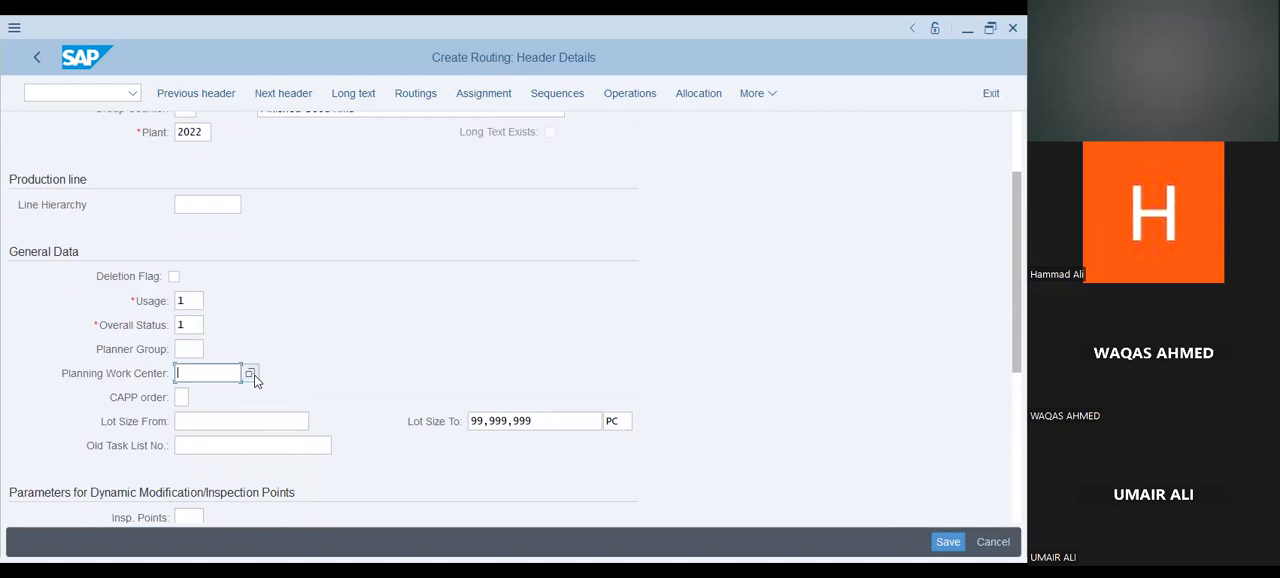
{"action": "left_click", "coordinate": [251, 374]}
{"action": "left_click", "coordinate": [367, 344]}
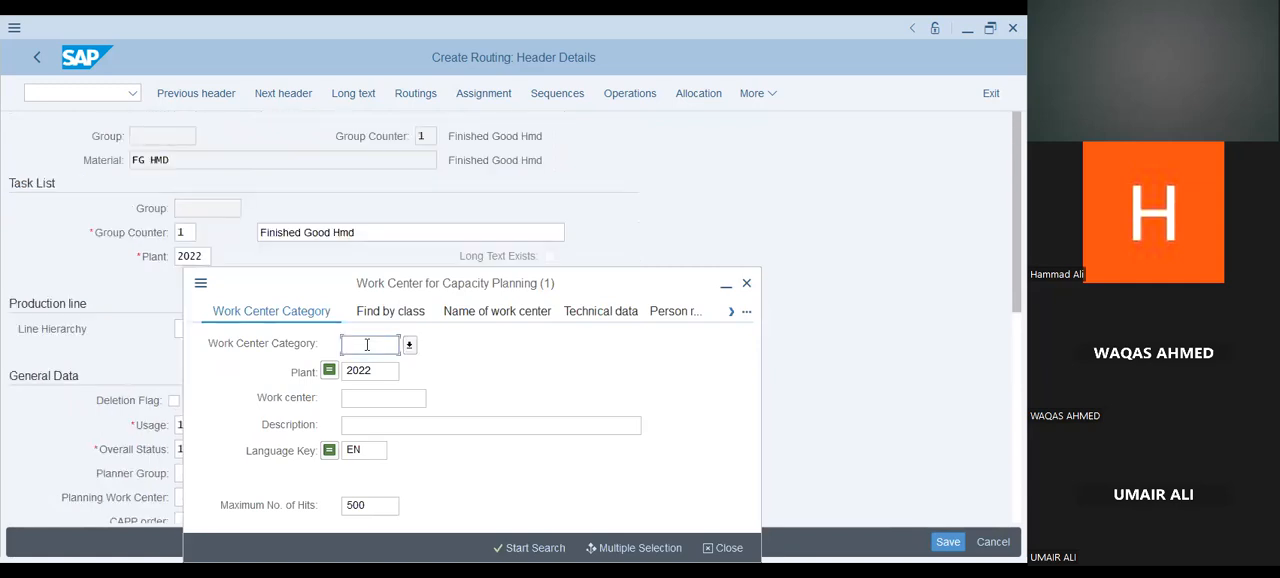
{"action": "type", "text": "hmd"}
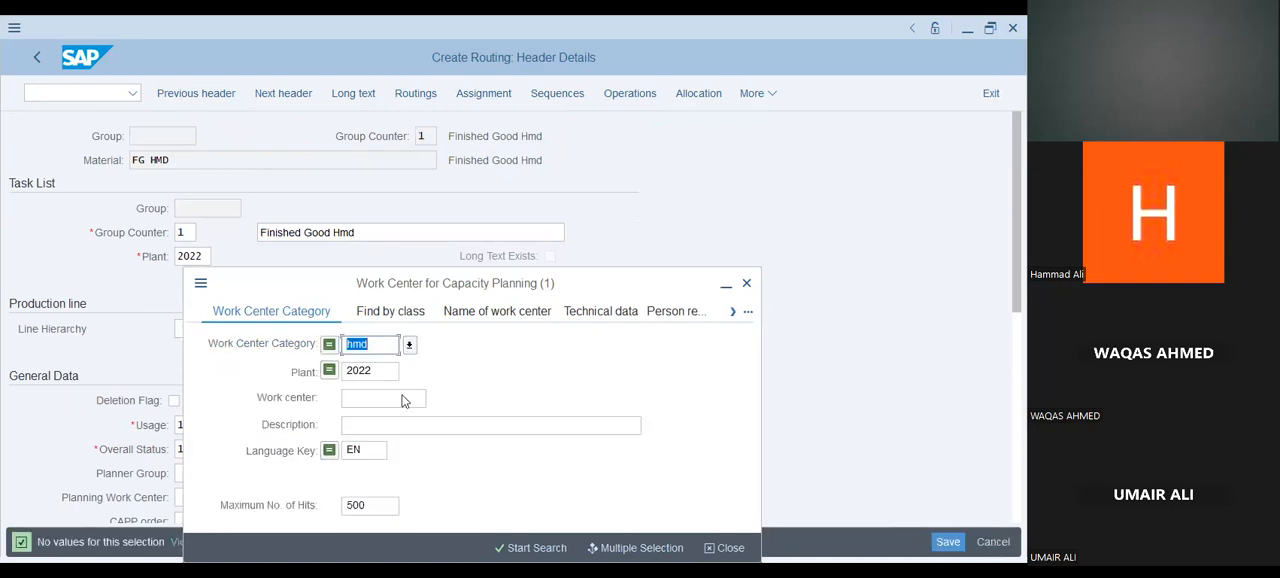
{"action": "left_click", "coordinate": [510, 550]}
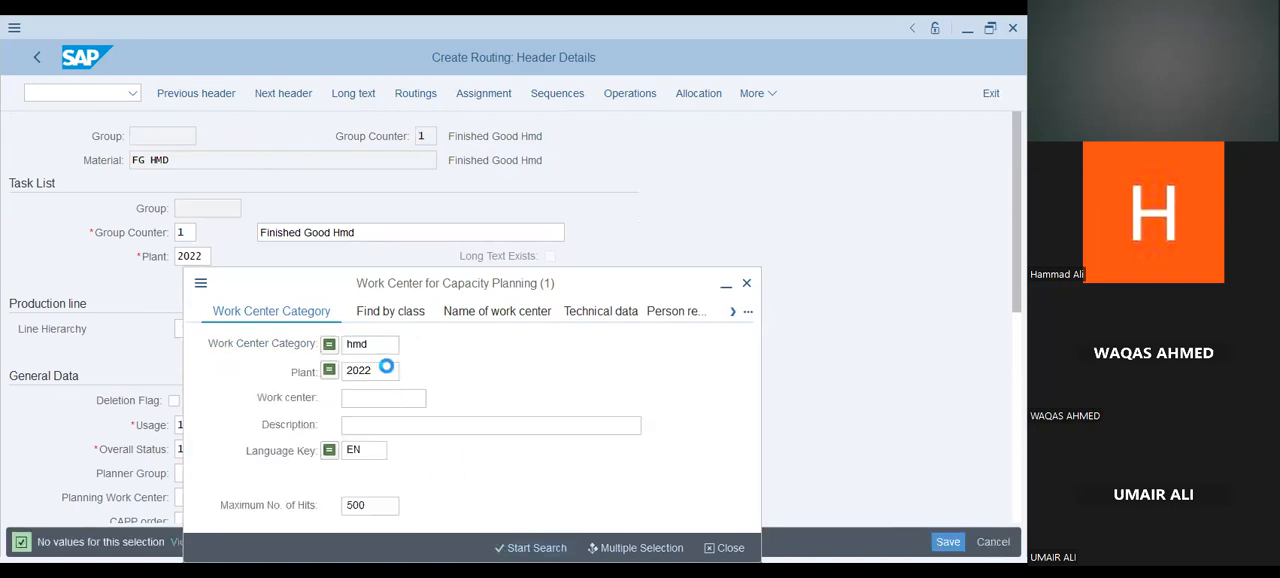
Try searching with work center category "wc", and clear the category criterion.
{"action": "double_click", "coordinate": [365, 343]}
{"action": "type", "text": "w"}
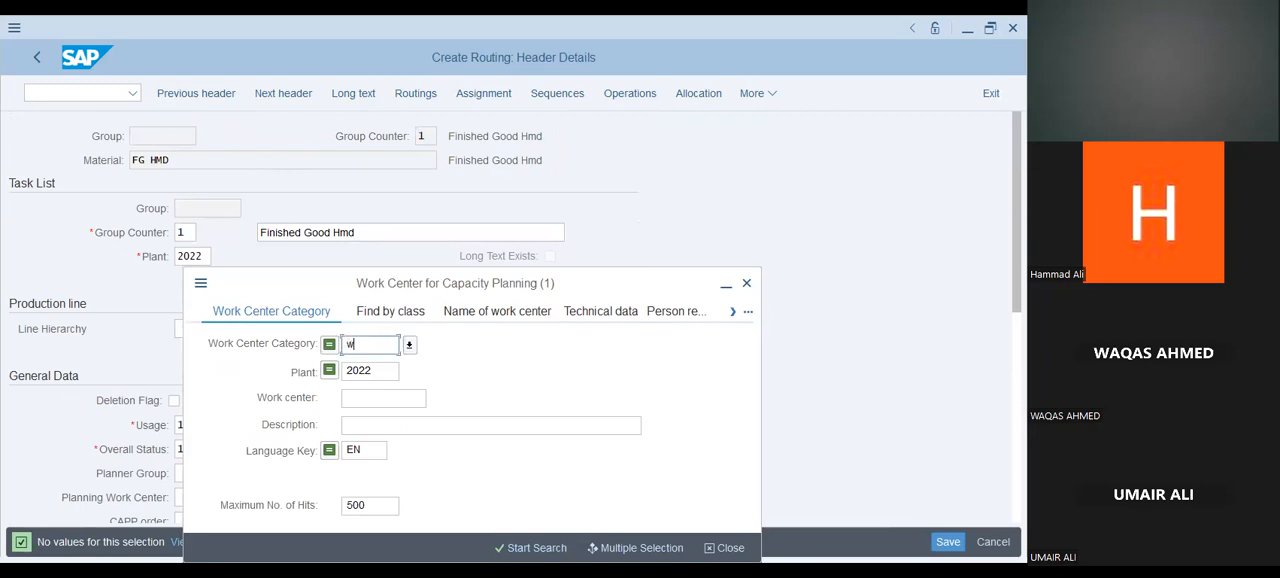
{"action": "type", "text": "c"}
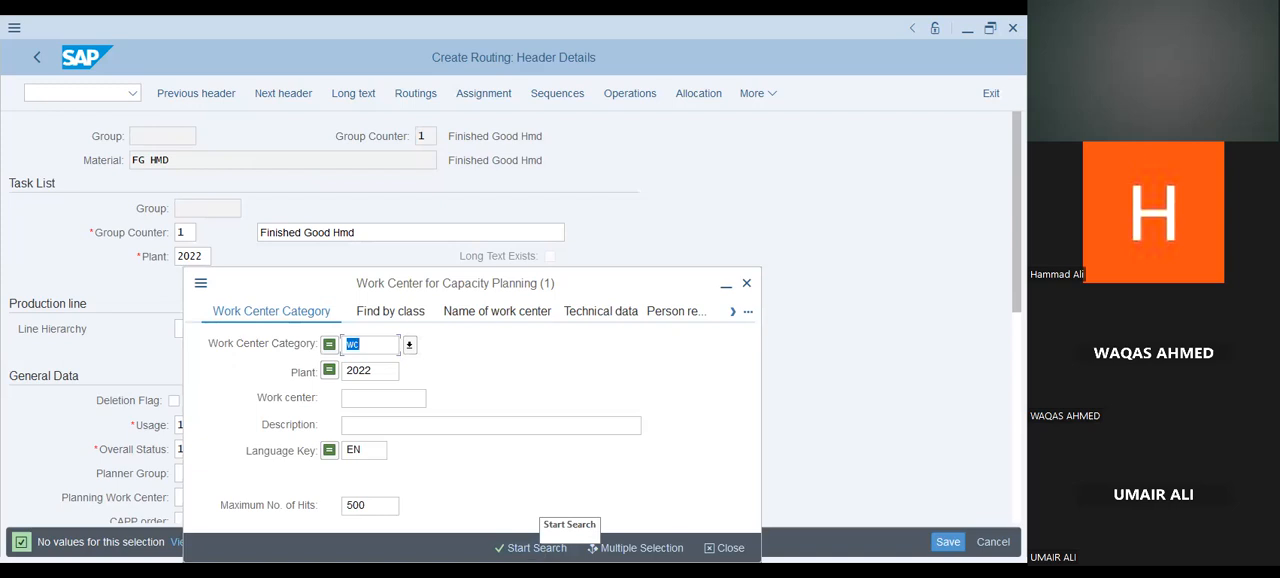
{"action": "left_click", "coordinate": [409, 344]}
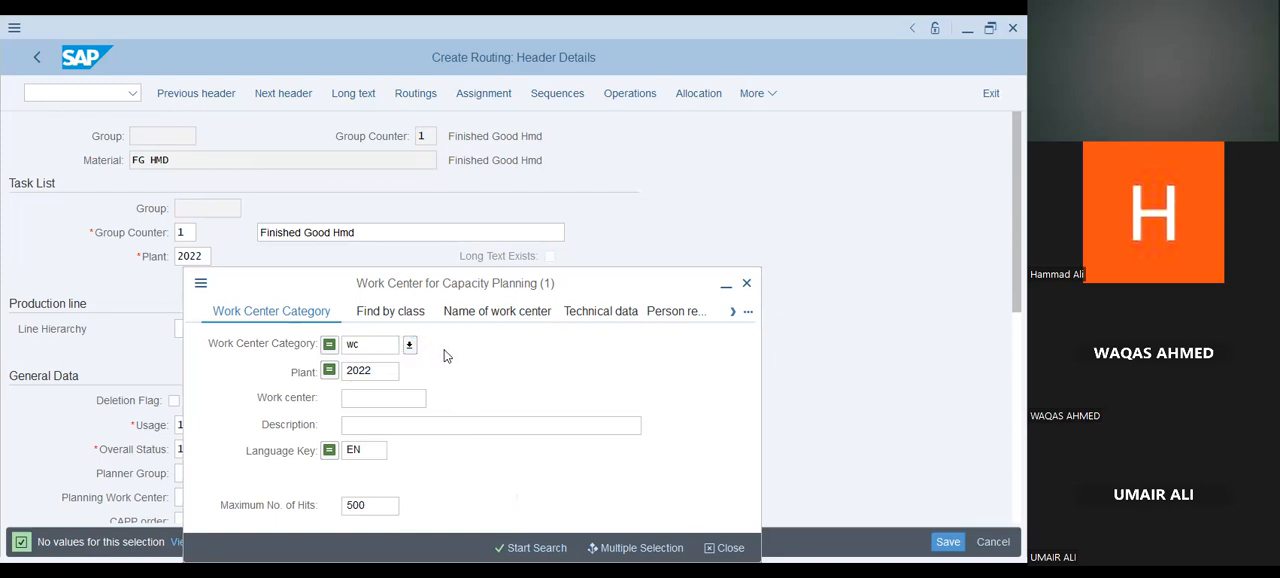
{"action": "left_click", "coordinate": [548, 391]}
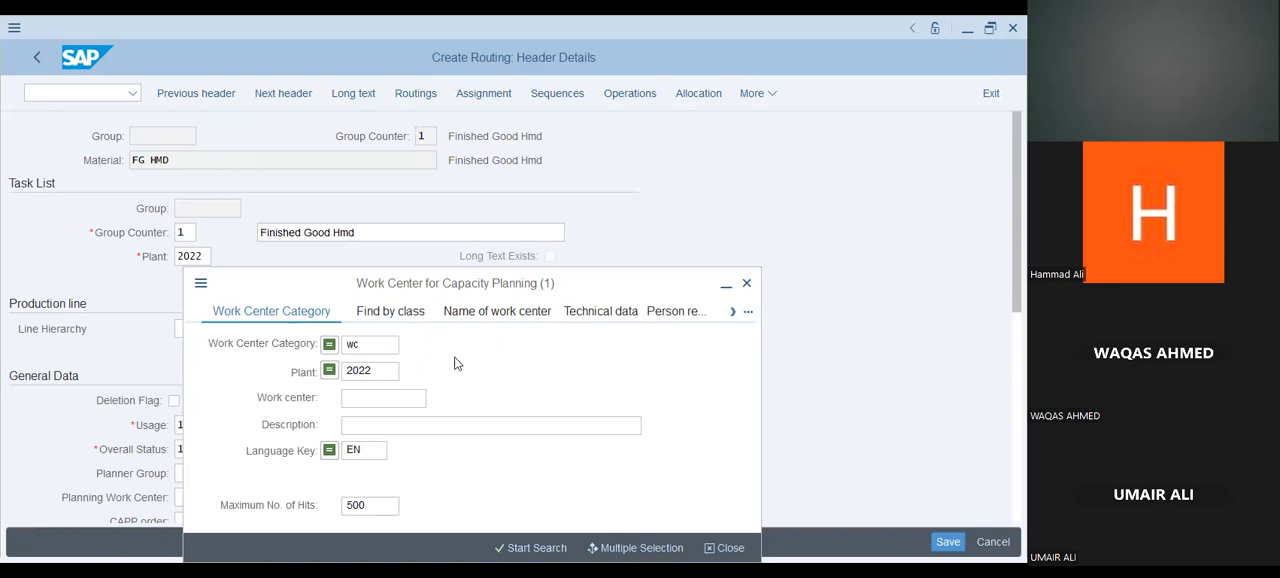
{"action": "key", "text": "BackSpace"}
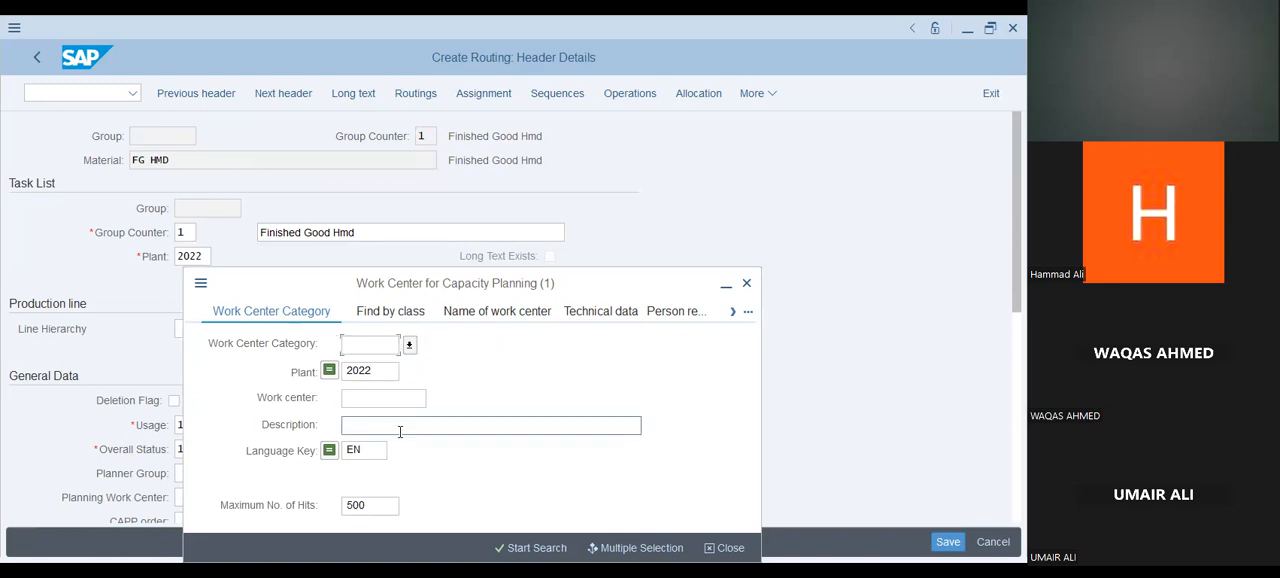
Try searching plant 2022 for the work center codes "wc" and "hmd", and clear the code.
{"action": "left_click", "coordinate": [402, 398]}
{"action": "type", "text": "wc"}
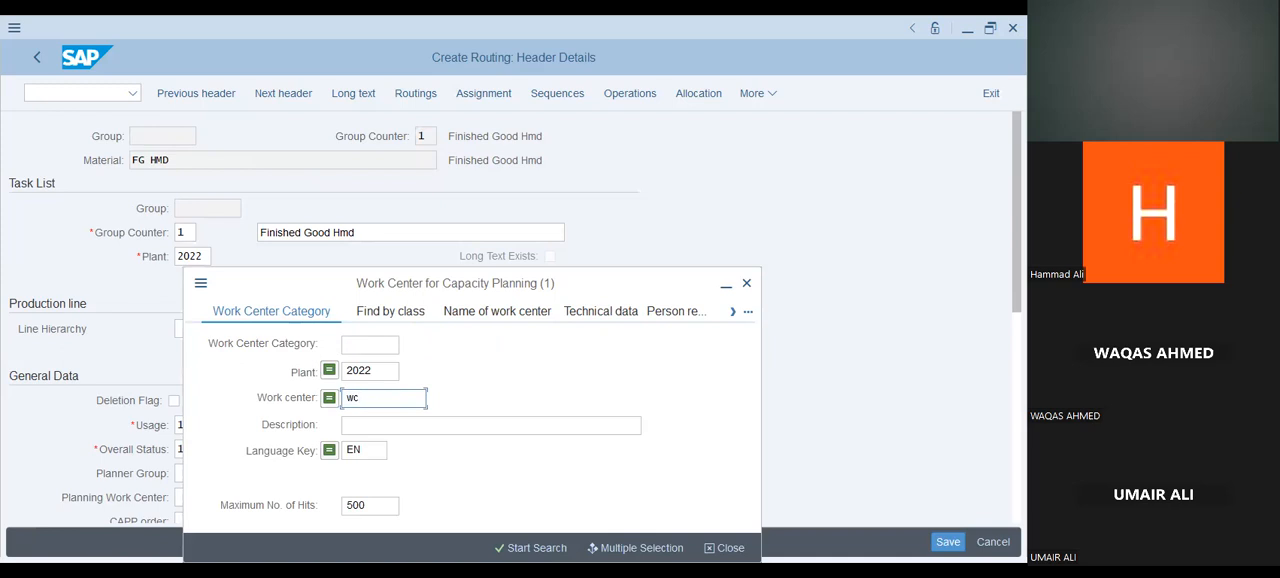
{"action": "key", "text": "Return"}
{"action": "left_click", "coordinate": [519, 548]}
{"action": "left_click", "coordinate": [519, 548]}
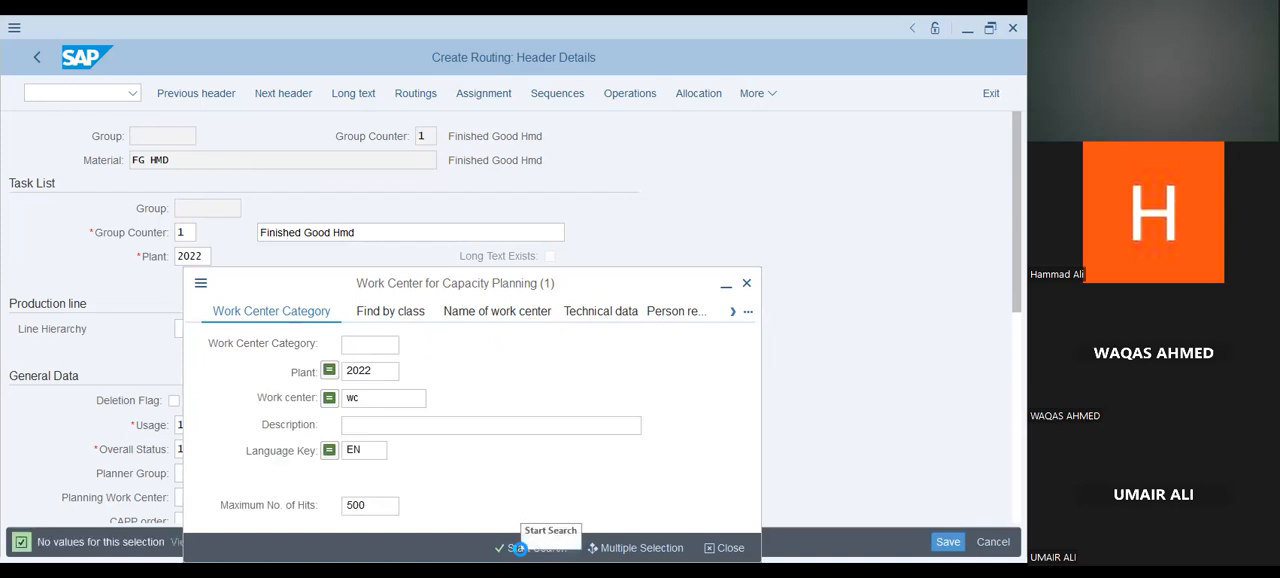
{"action": "type", "text": "hmd"}
{"action": "left_click", "coordinate": [520, 548]}
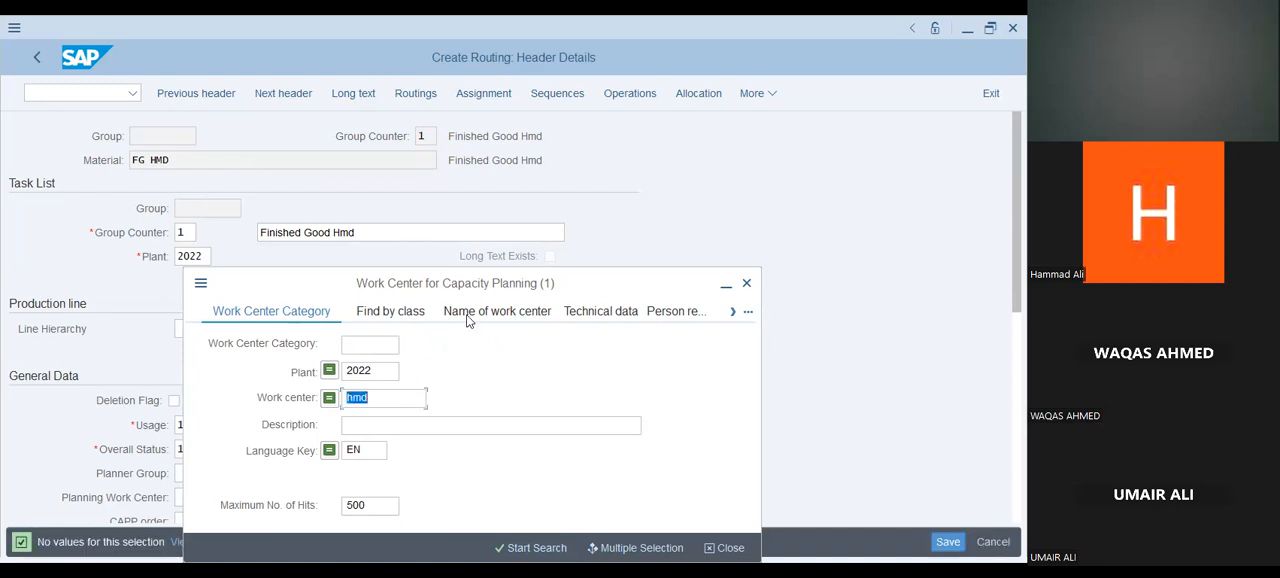
{"action": "key", "text": "BackSpace"}
Search by work center name for "wchmd" in plant 2022 and choose WCHMD as the planning work center.
{"action": "left_click", "coordinate": [472, 318]}
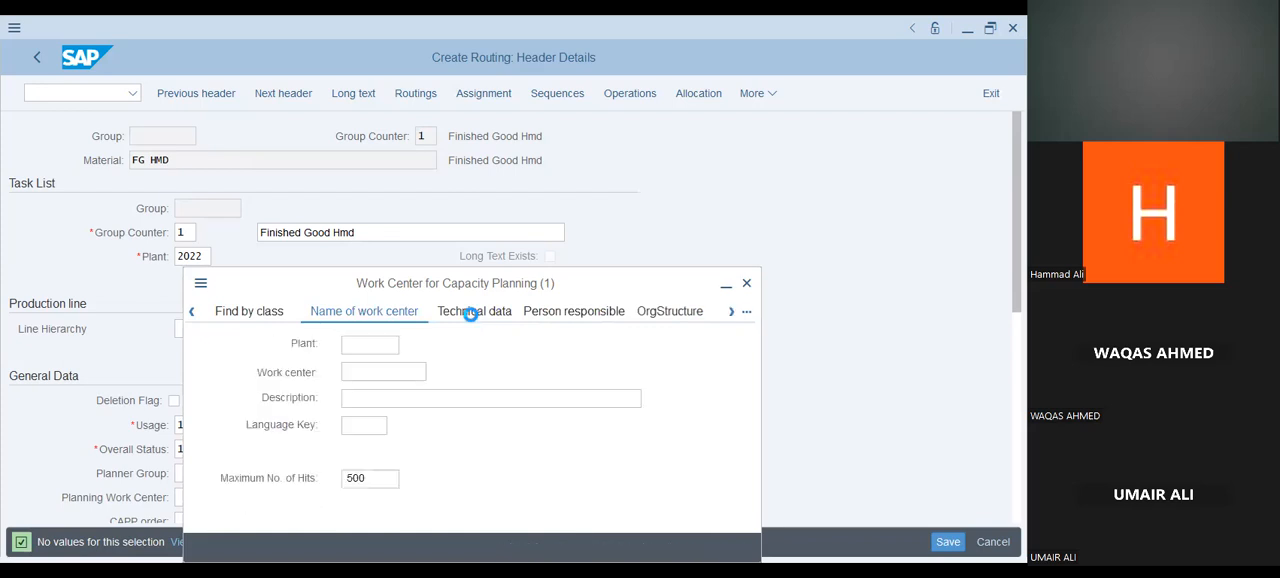
{"action": "left_click", "coordinate": [407, 375]}
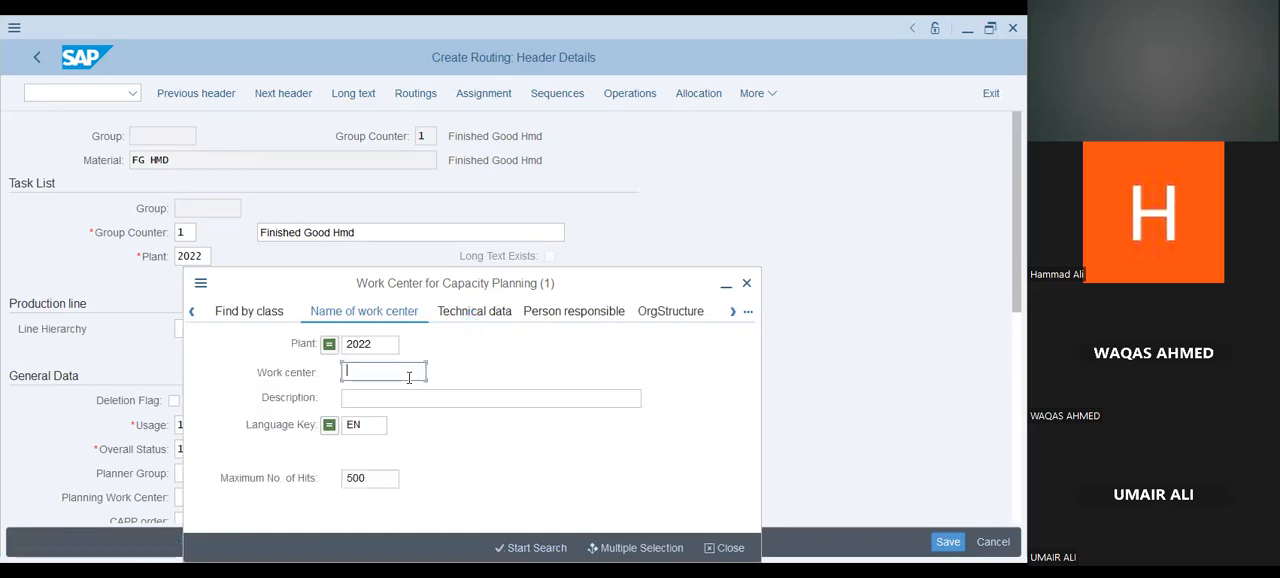
{"action": "type", "text": "wchmd"}
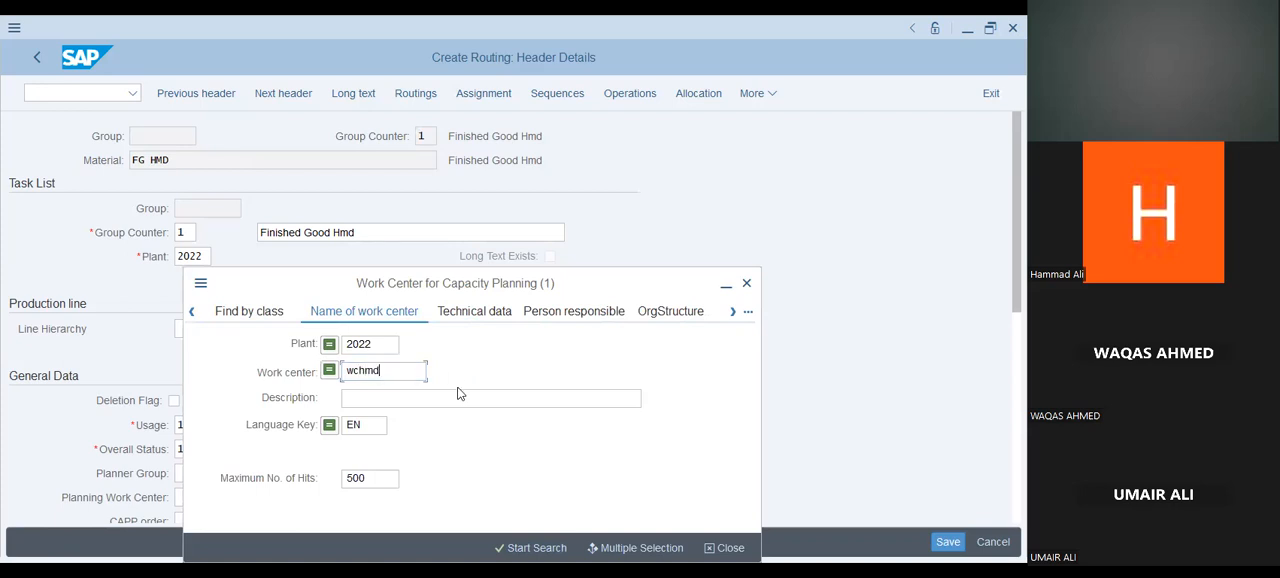
{"action": "left_click", "coordinate": [523, 549]}
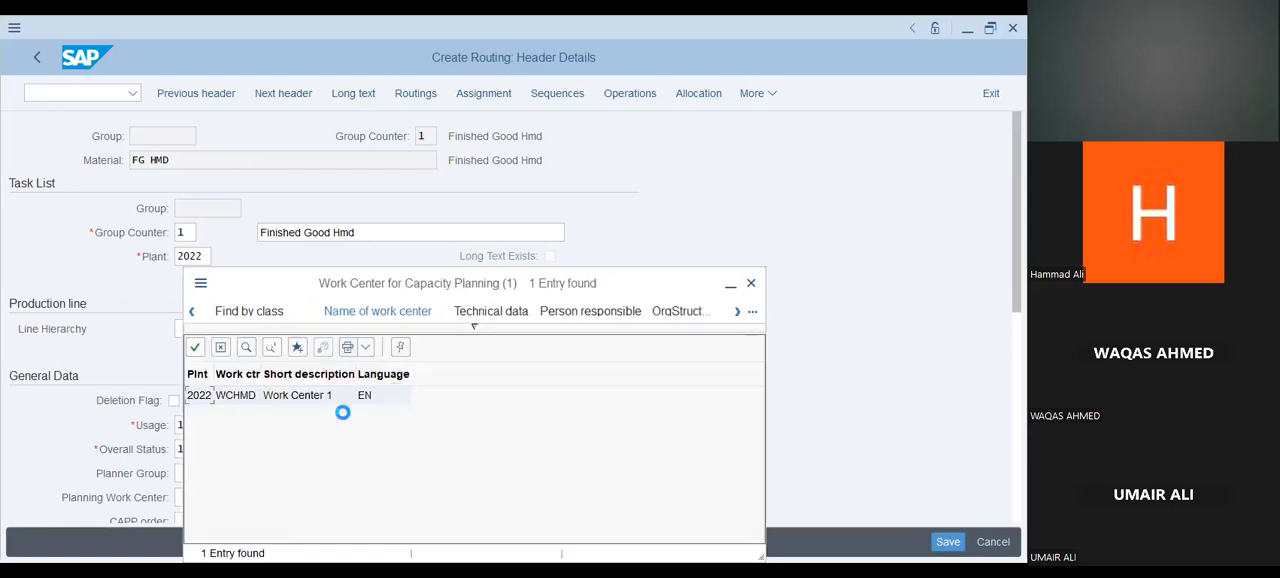
{"action": "double_click", "coordinate": [241, 402]}
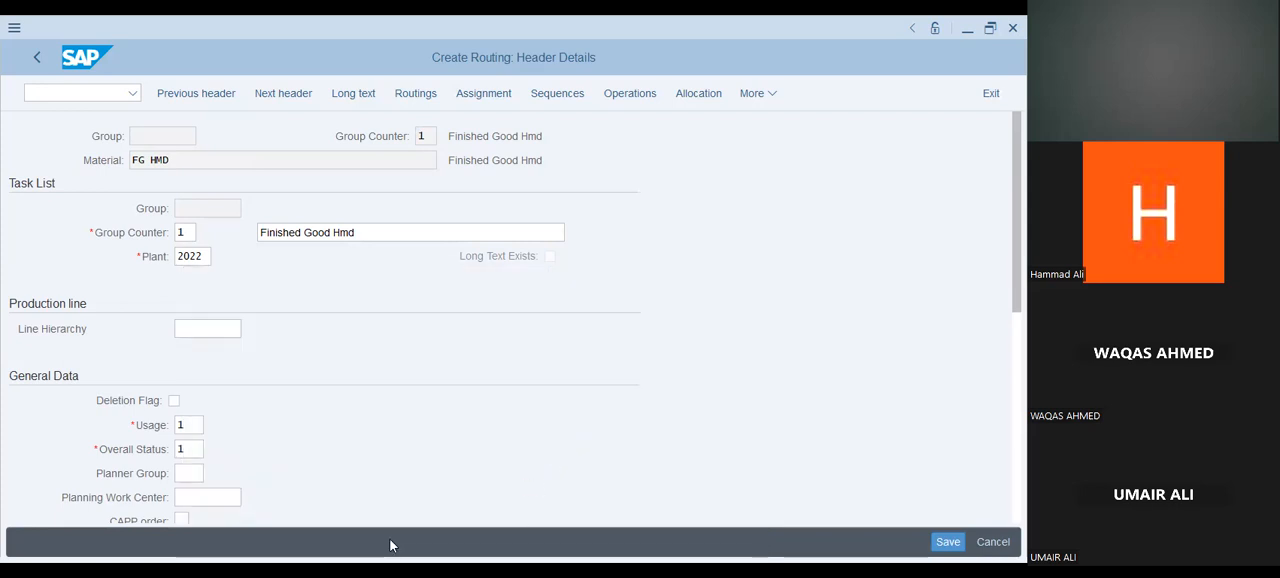
Review the header details of the FG HMD routing and save the routing.
{"action": "scroll", "coordinate": [757, 443], "scroll_direction": "down", "scroll_amount": 1}
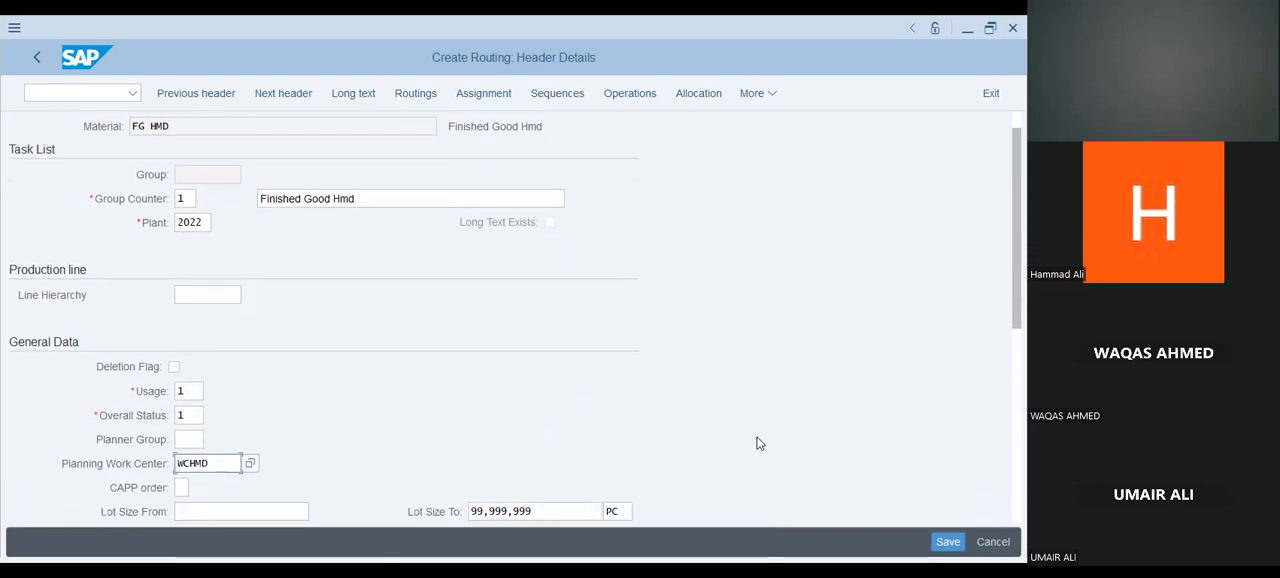
{"action": "scroll", "coordinate": [760, 443], "scroll_direction": "down", "scroll_amount": 2}
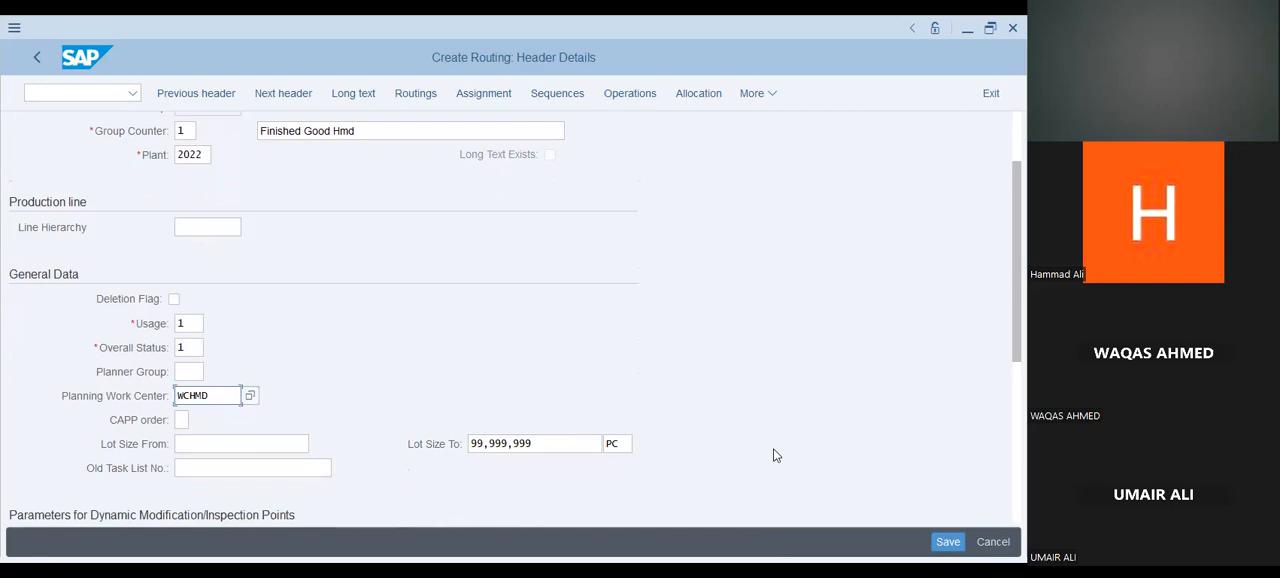
{"action": "scroll", "coordinate": [773, 455], "scroll_direction": "up", "scroll_amount": 2}
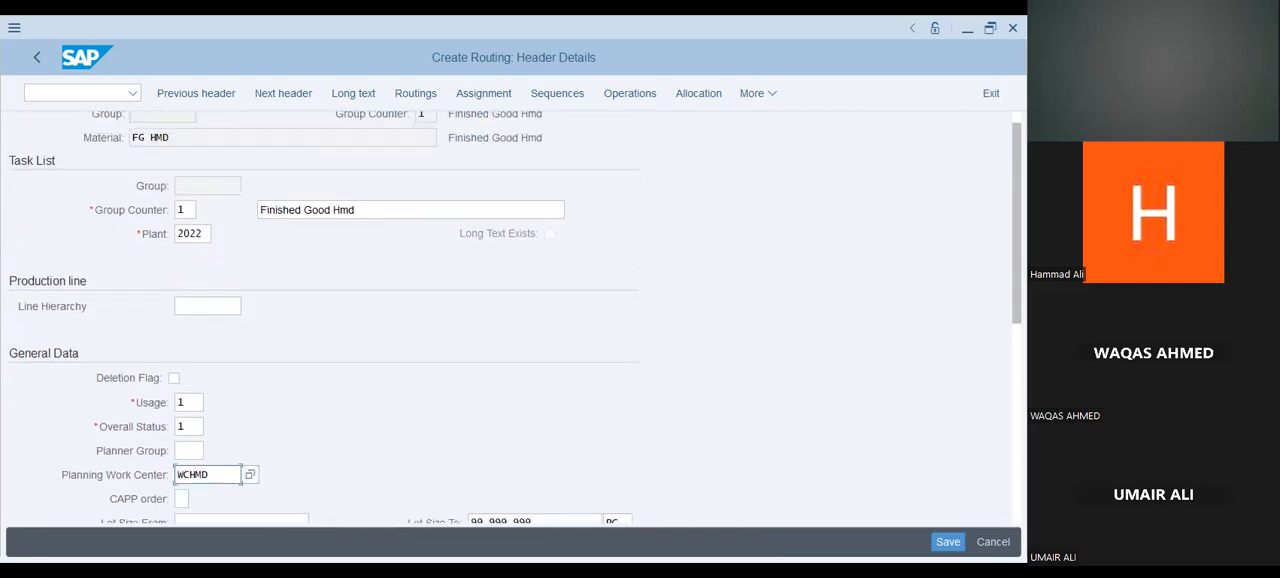
{"action": "left_click", "coordinate": [948, 542]}
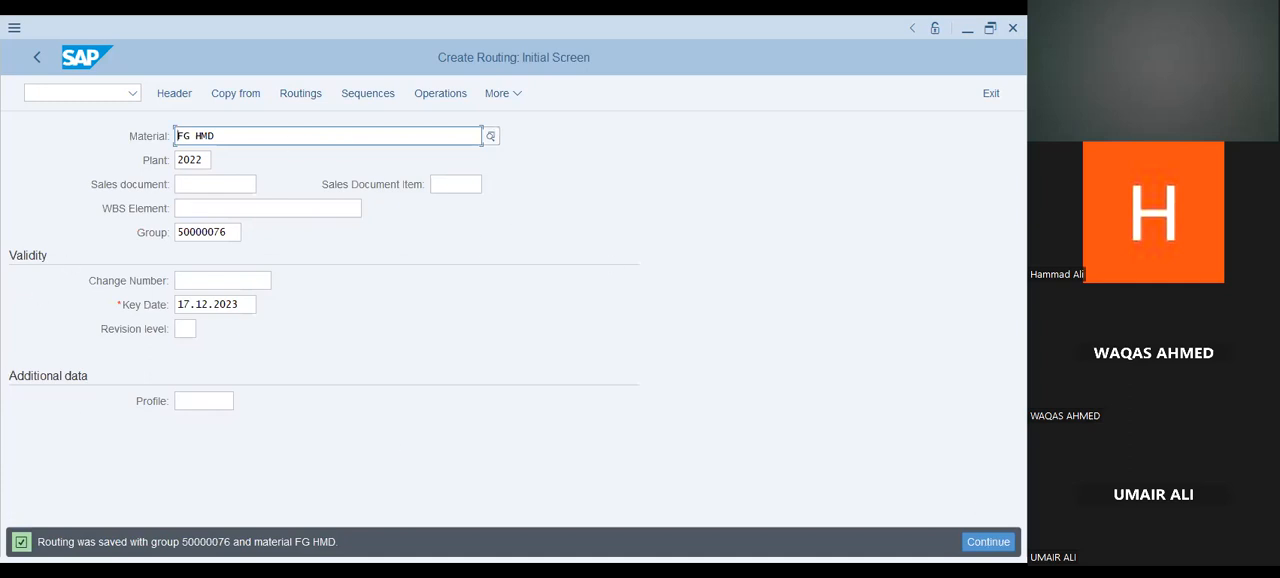
Open the header overview of the saved FG HMD routing and choose status 1 (Created) from the possible values.
{"action": "left_click", "coordinate": [988, 542]}
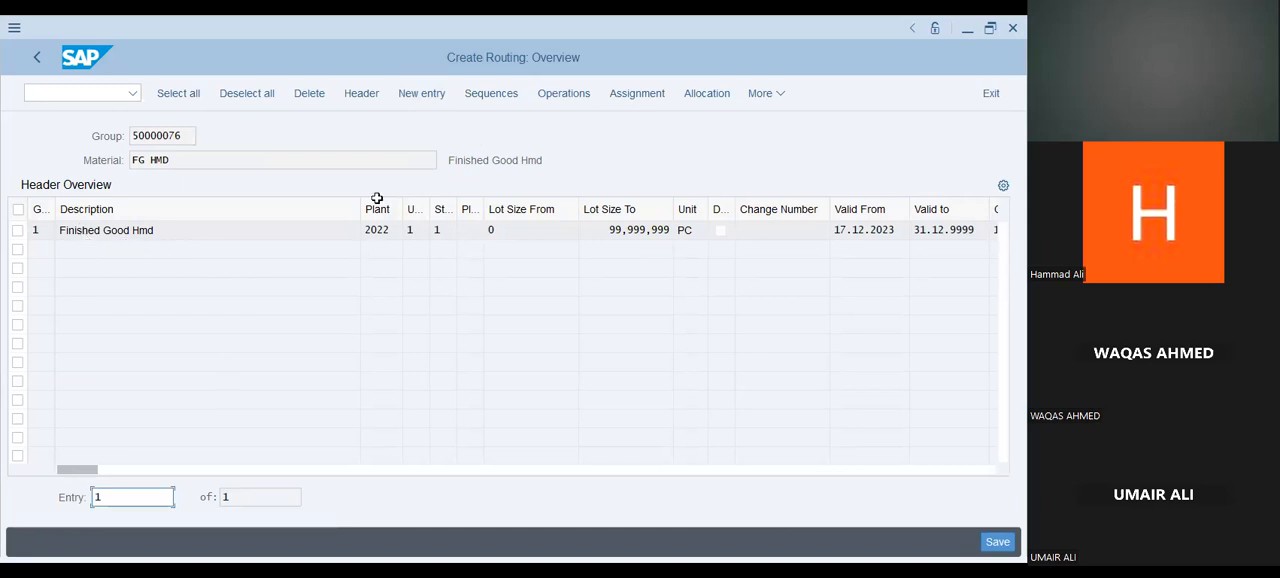
{"action": "left_click", "coordinate": [446, 231]}
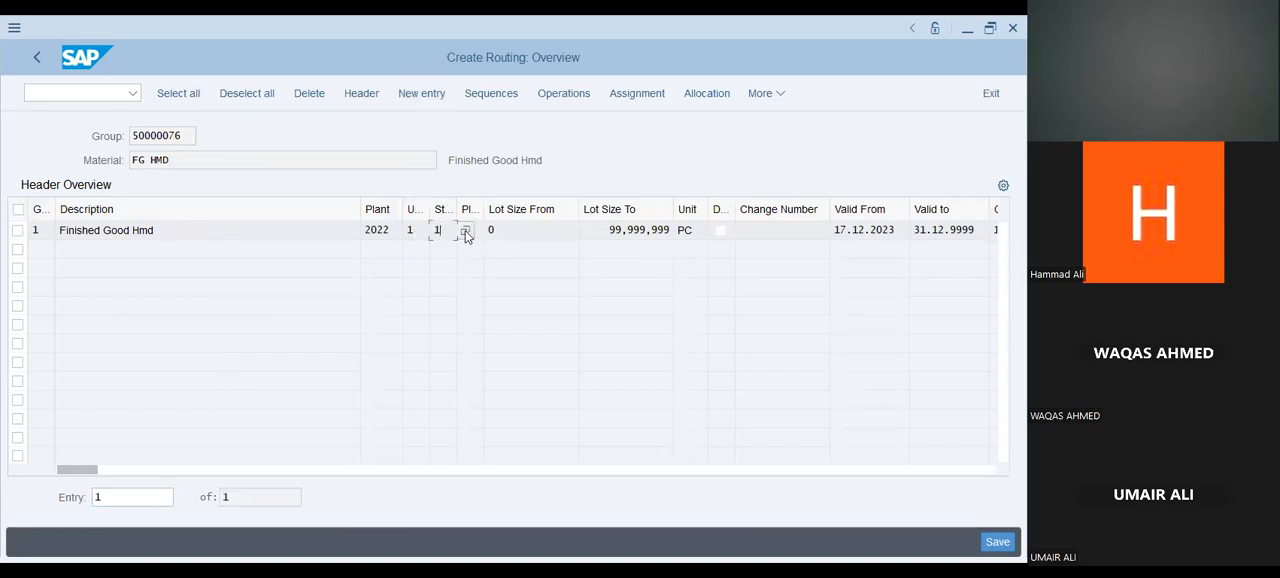
{"action": "left_click", "coordinate": [466, 231]}
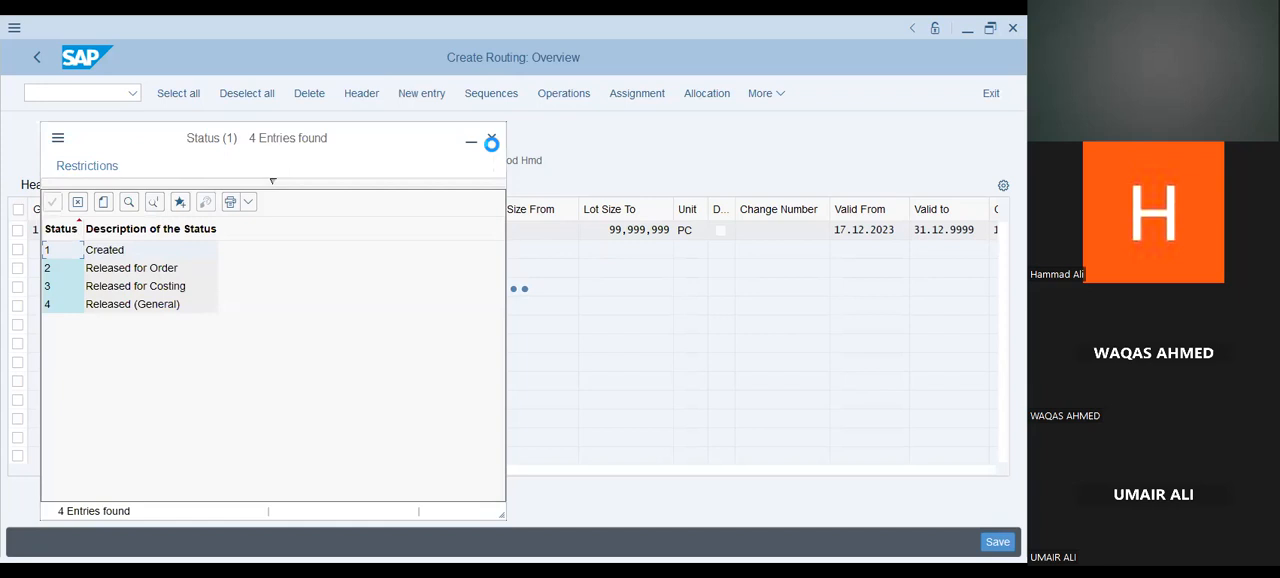
{"action": "double_click", "coordinate": [193, 250]}
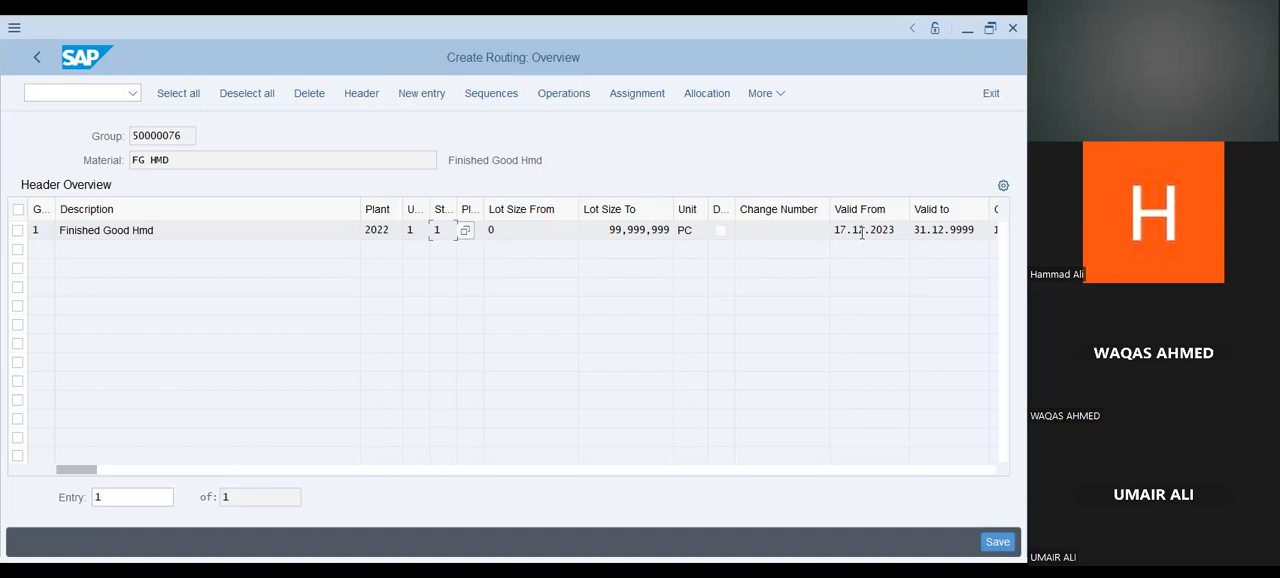
Examine the valid-to date and the upper lot size of the routing in the header overview.
{"action": "left_click", "coordinate": [940, 228]}
{"action": "left_click_drag", "start_coordinate": [86, 470], "coordinate": [47, 492]}
{"action": "left_click", "coordinate": [951, 231]}
{"action": "left_click_drag", "start_coordinate": [600, 226], "coordinate": [680, 230]}
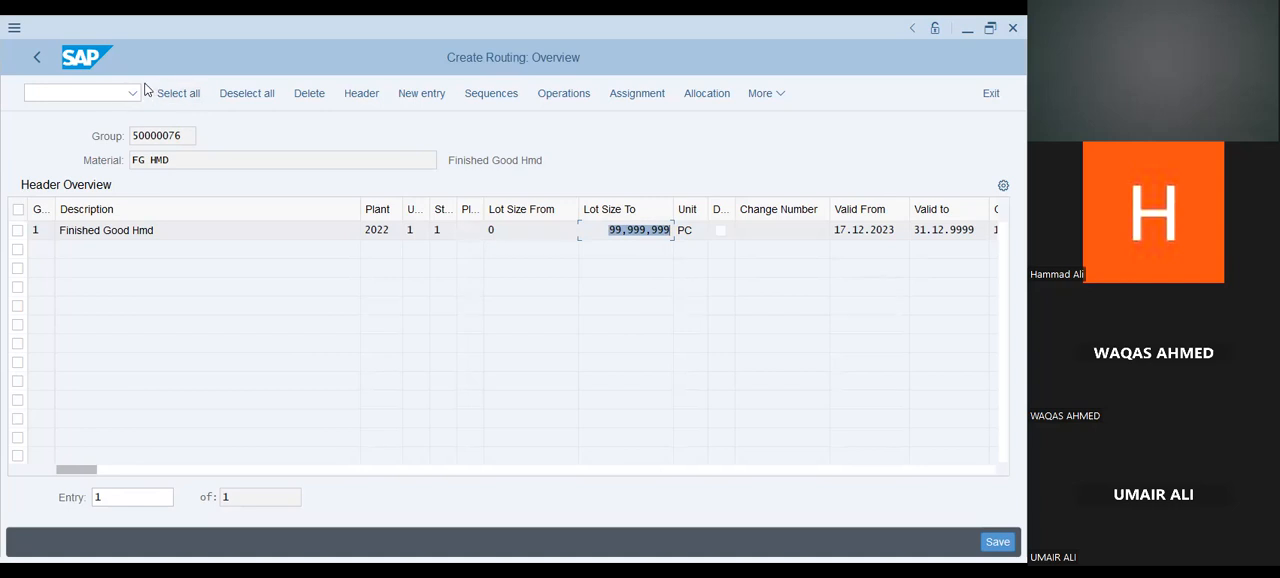
Leave routing creation and return to the SAP Easy Access screen.
{"action": "left_click", "coordinate": [40, 64]}
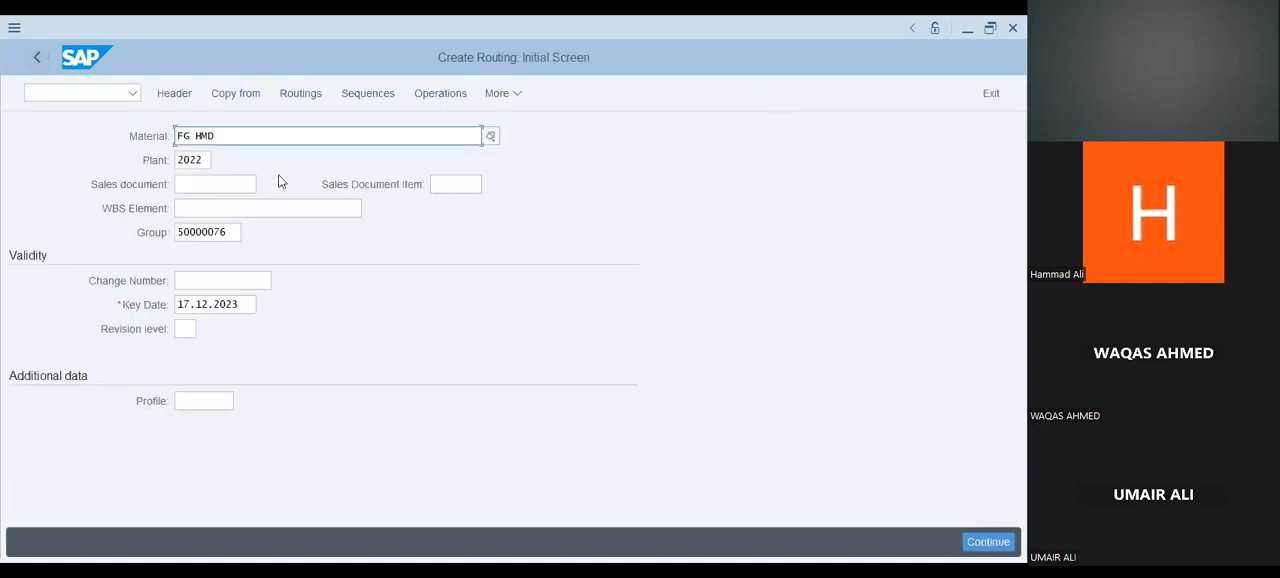
{"action": "left_click", "coordinate": [515, 95]}
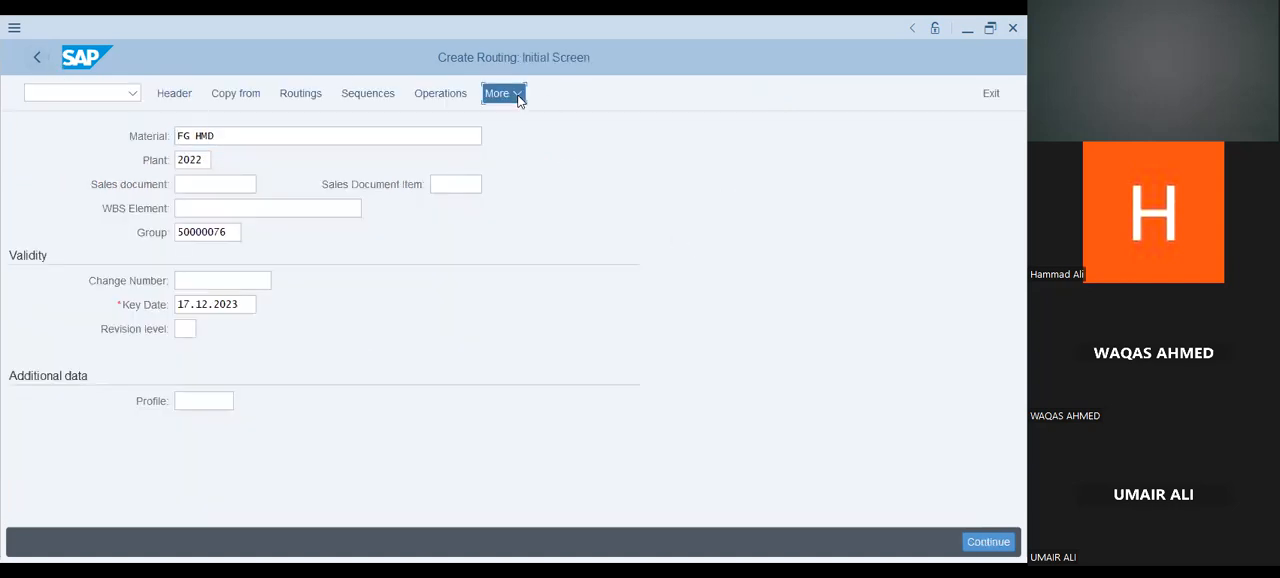
{"action": "mouse_move", "coordinate": [583, 177]}
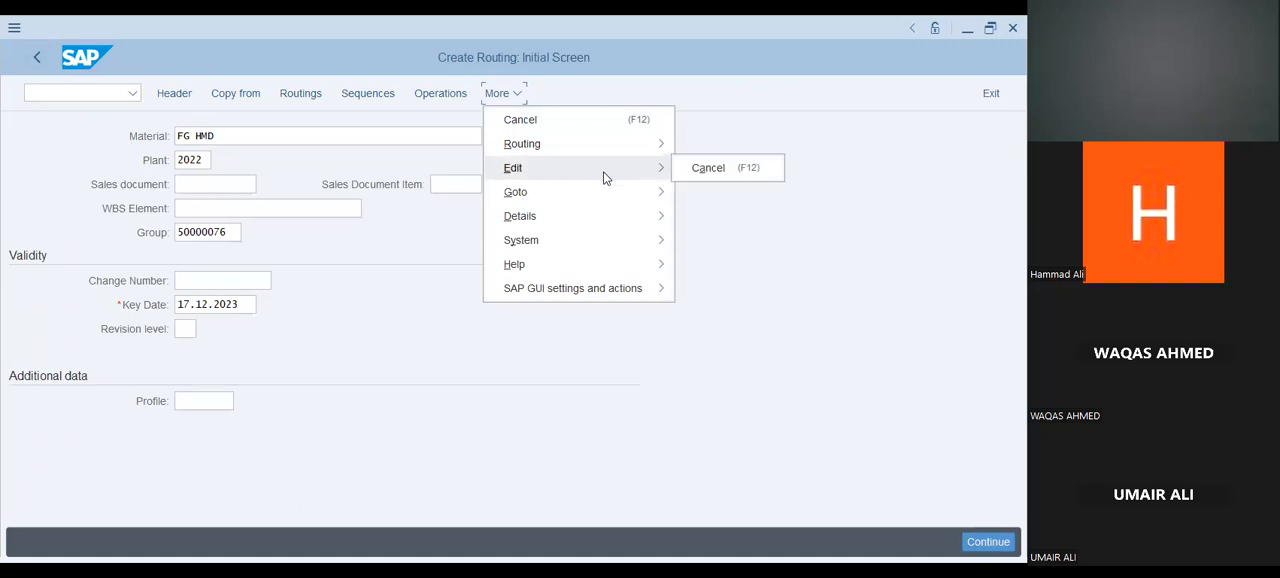
{"action": "left_click", "coordinate": [33, 57]}
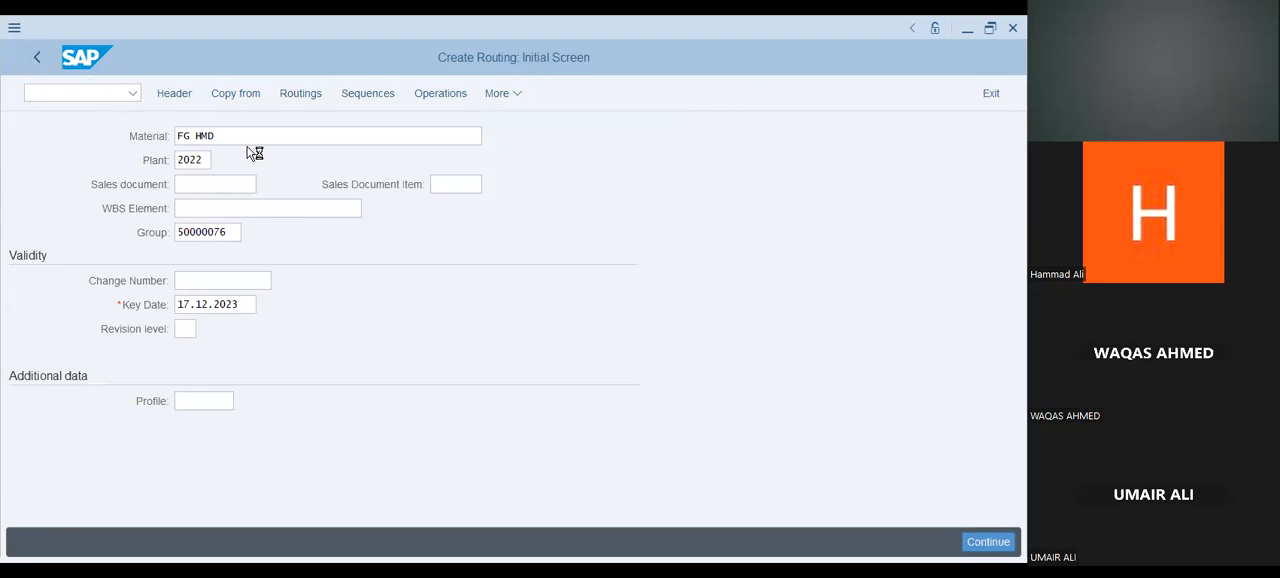
Start the Change Routing transaction, ca02.
{"action": "left_click", "coordinate": [133, 97]}
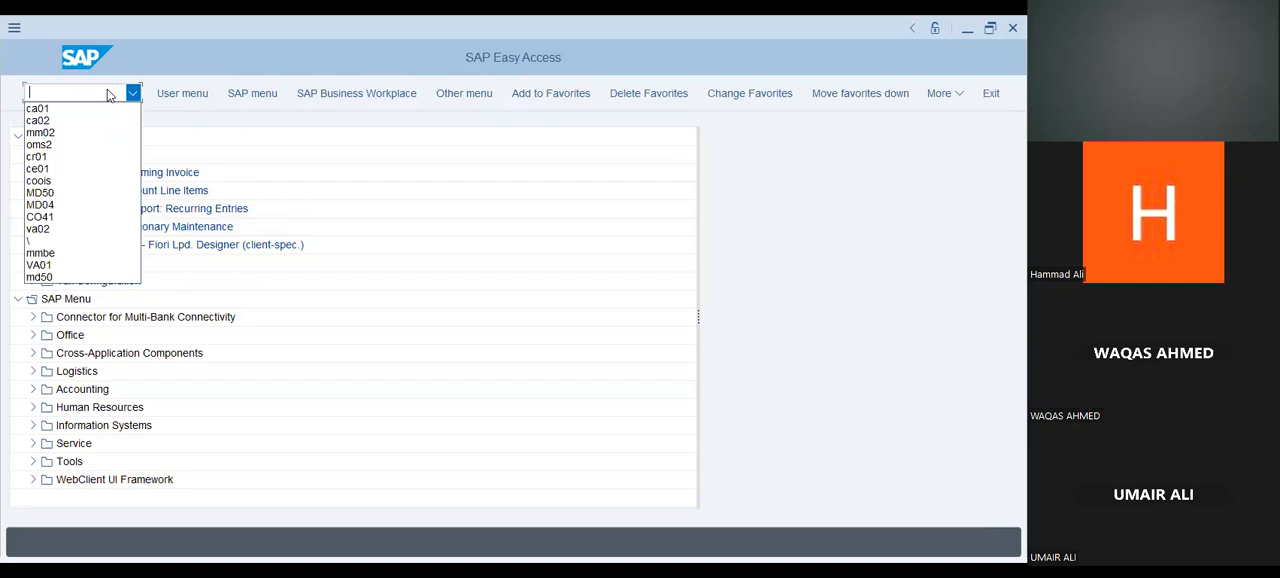
{"action": "left_click", "coordinate": [109, 95]}
{"action": "type", "text": "sa"}
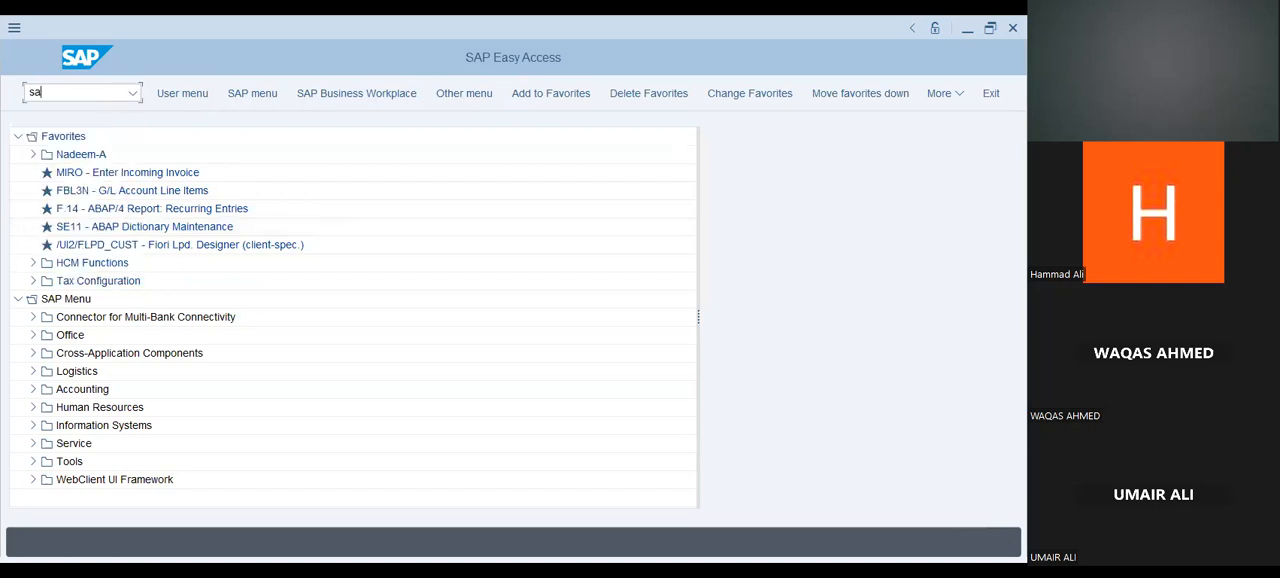
{"action": "type", "text": "02"}
{"action": "key", "text": "BackSpace"}
{"action": "key", "text": "BackSpace"}
{"action": "key", "text": "BackSpace"}
{"action": "key", "text": "BackSpace"}
{"action": "type", "text": "ca03"}
{"action": "key", "text": "Return"}
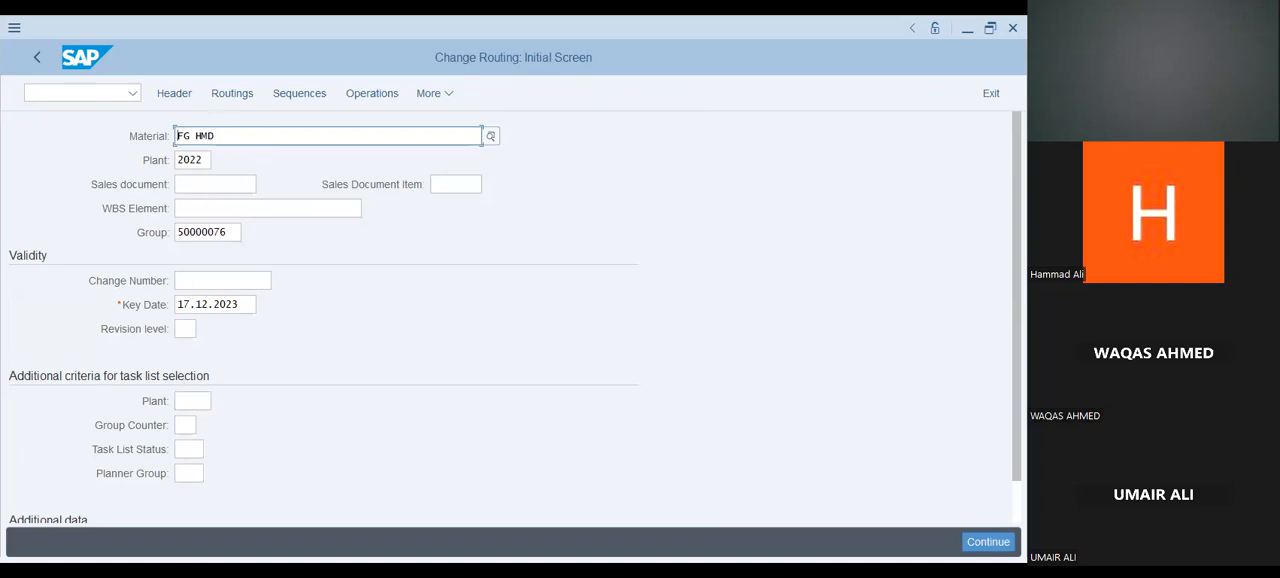
Open the FG HMD routing of plant 2022 for changing, check for neighbouring headers, and display its header details.
{"action": "left_click", "coordinate": [995, 545]}
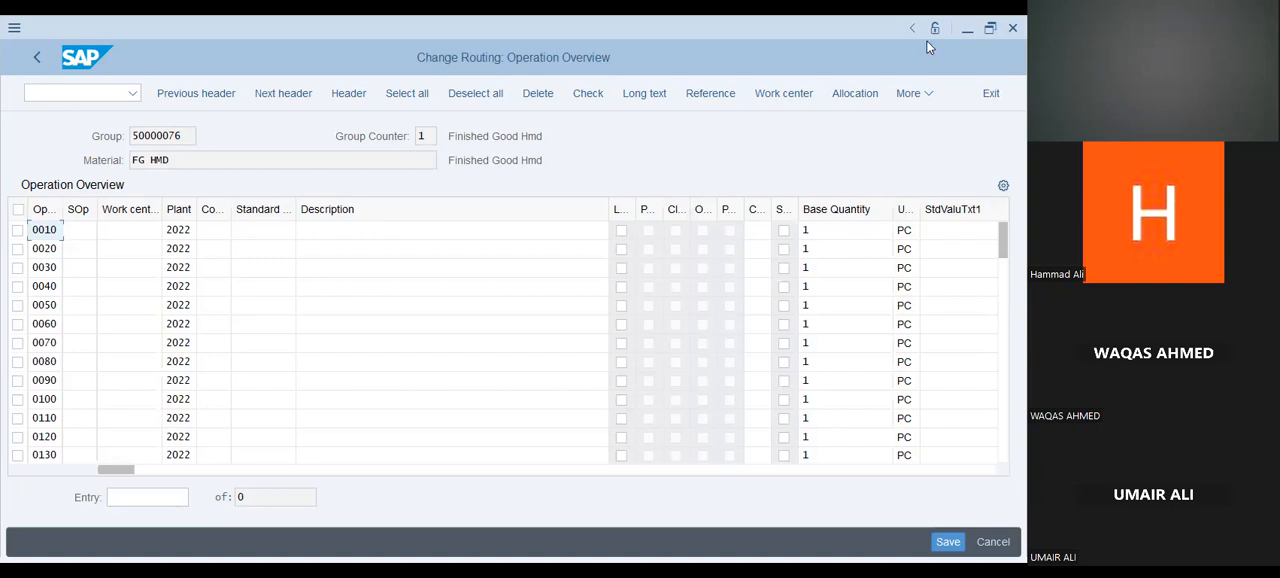
{"action": "left_click", "coordinate": [196, 94]}
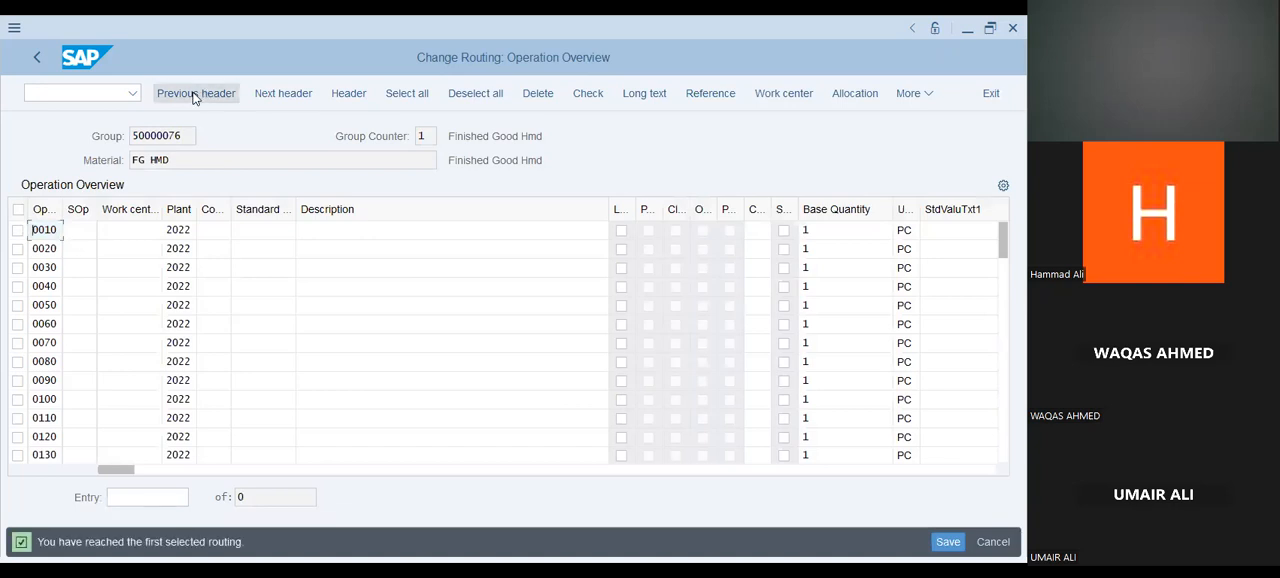
{"action": "left_click", "coordinate": [268, 97]}
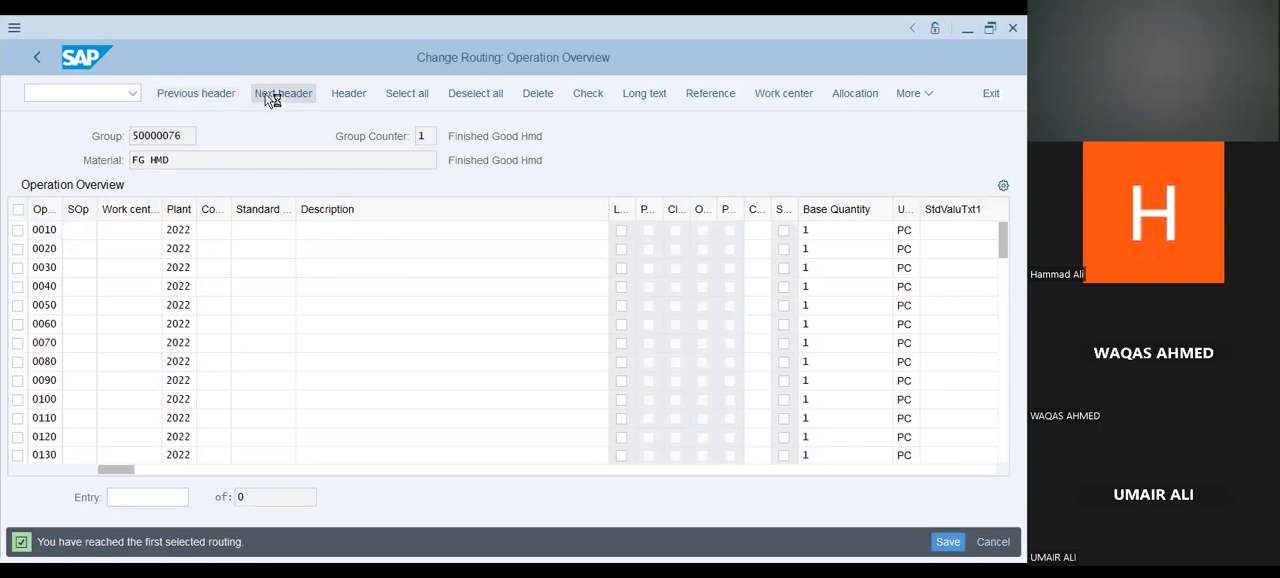
{"action": "left_click", "coordinate": [355, 98]}
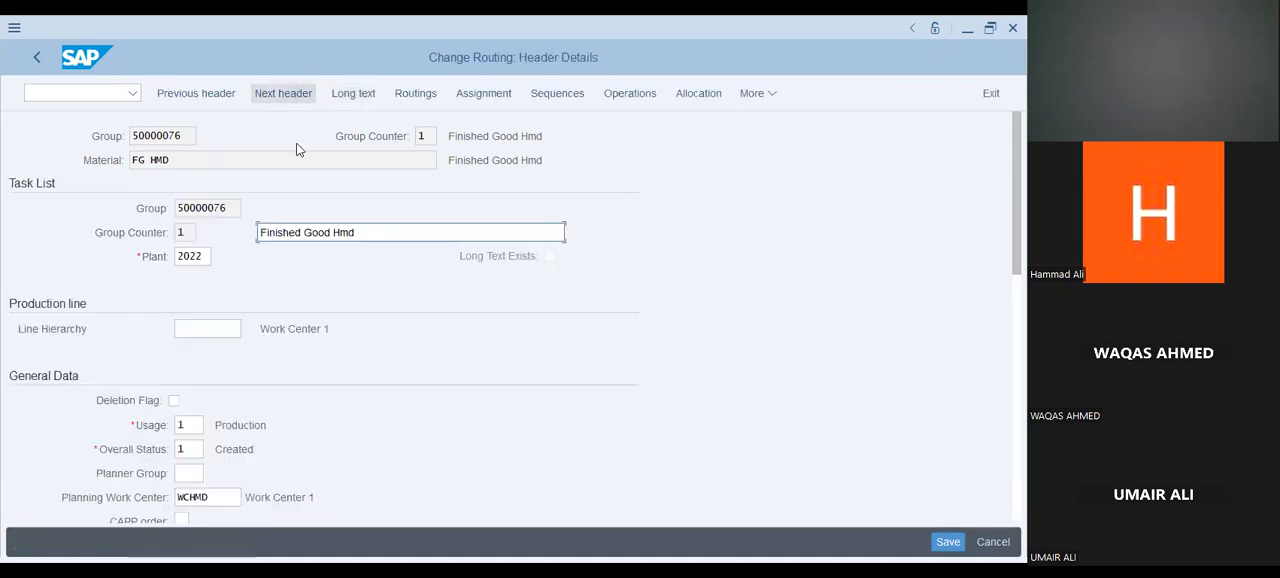
{"action": "scroll", "coordinate": [355, 396], "scroll_direction": "down", "scroll_amount": 2}
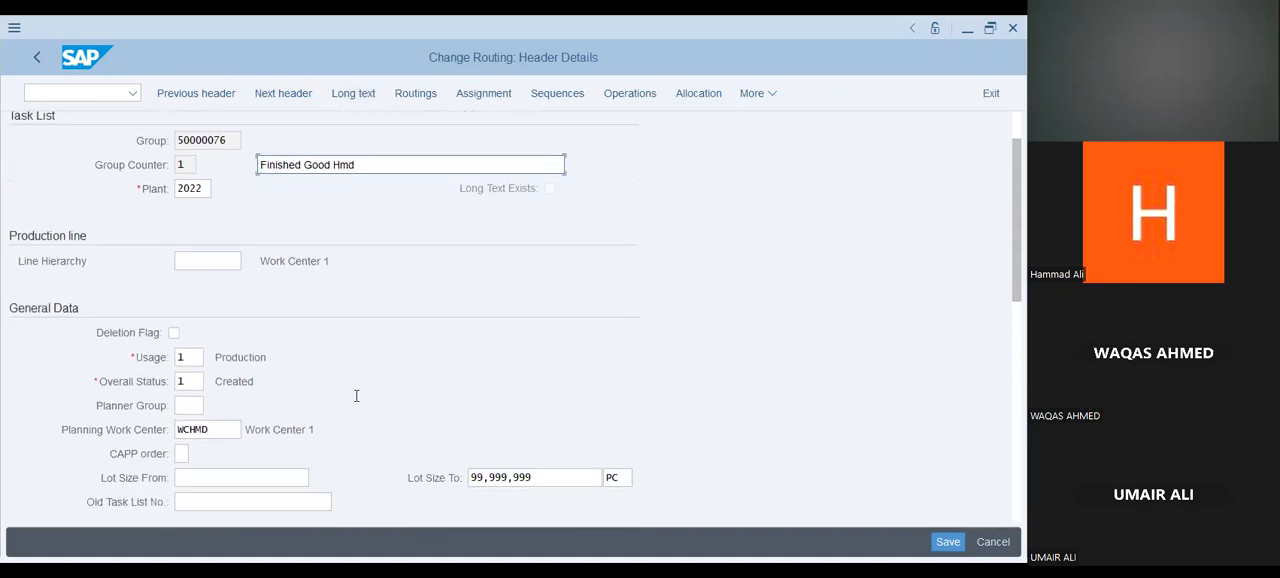